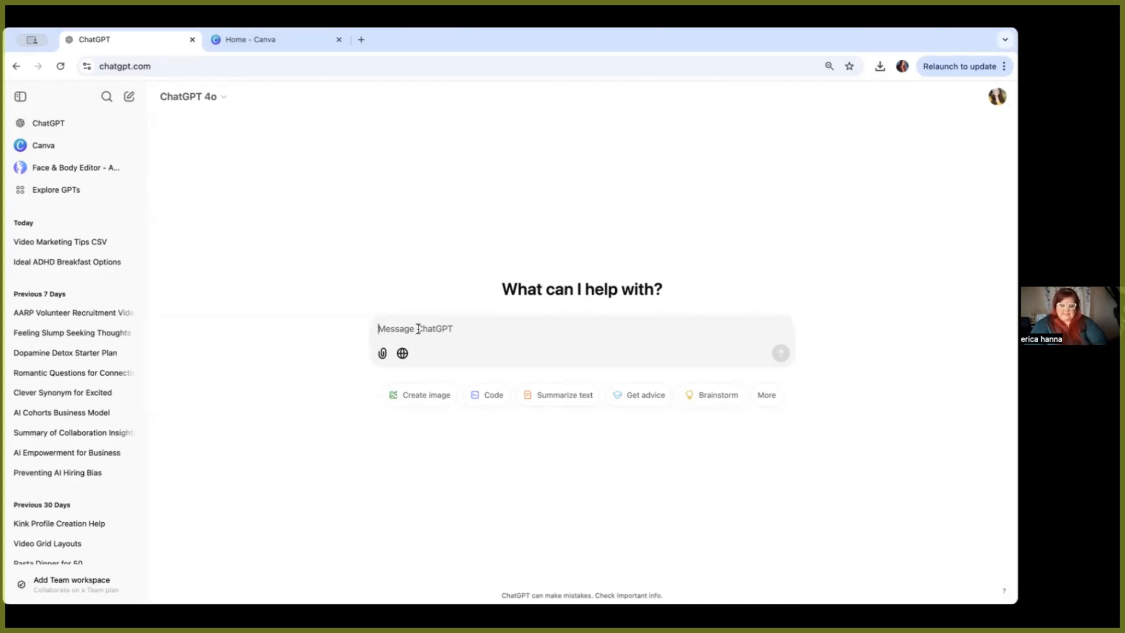
Step: Ask ChatGPT for 10 conversational video marketing tips formatted as question, tip 1, tip 2, tip 3, each in separate CSV columns
type("I need some ")
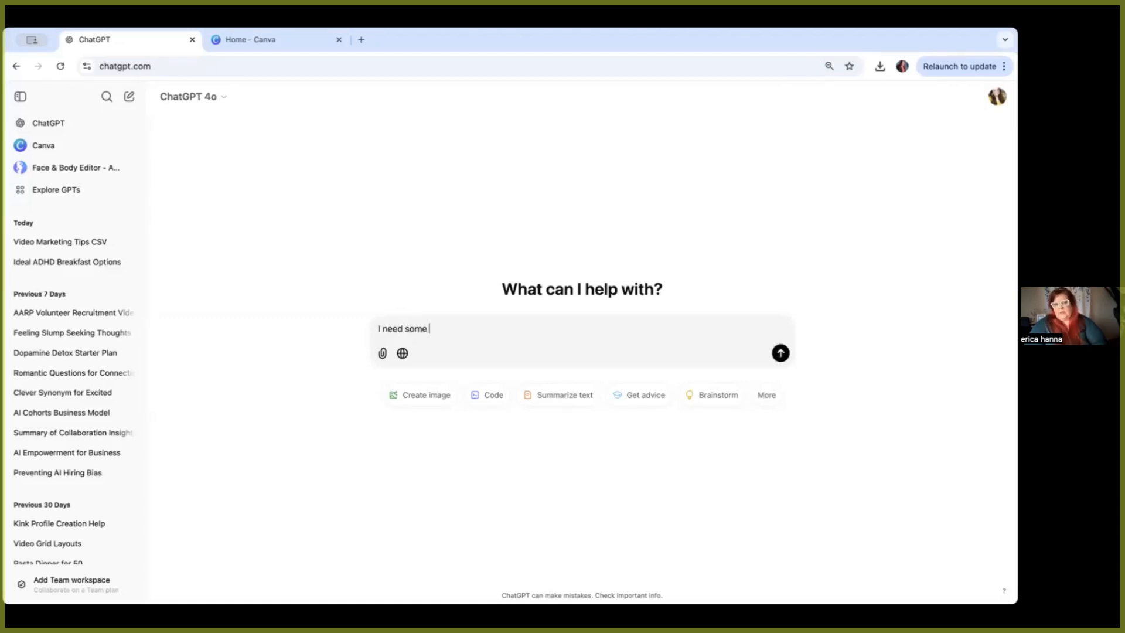
type("video ")
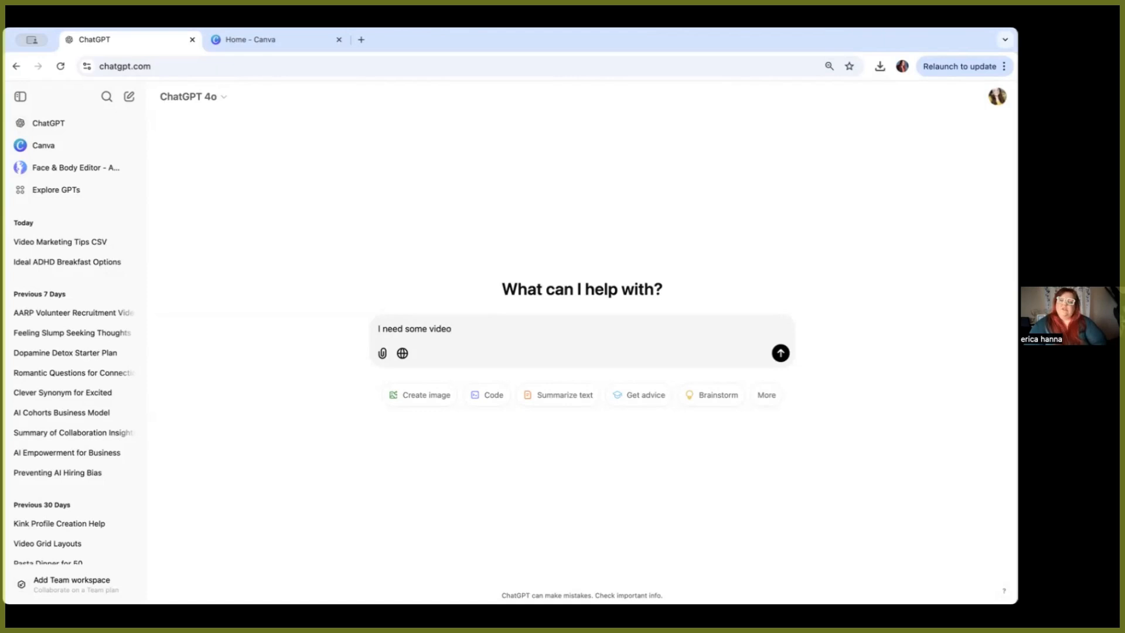
type("marketing ti")
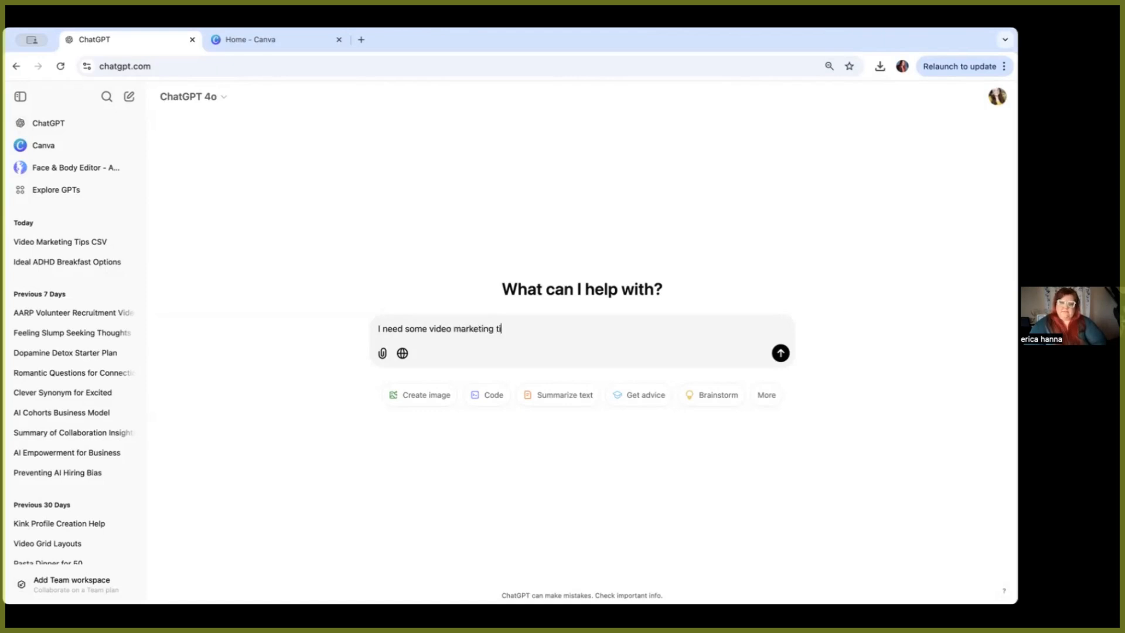
type("ps that are conv")
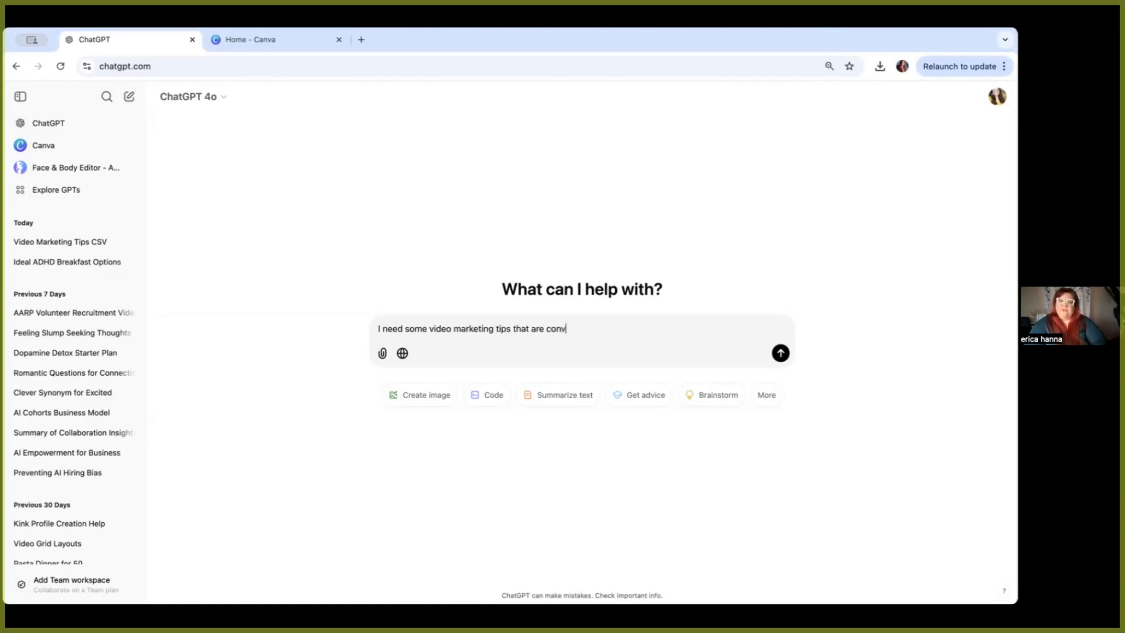
type("ersational and easy to ")
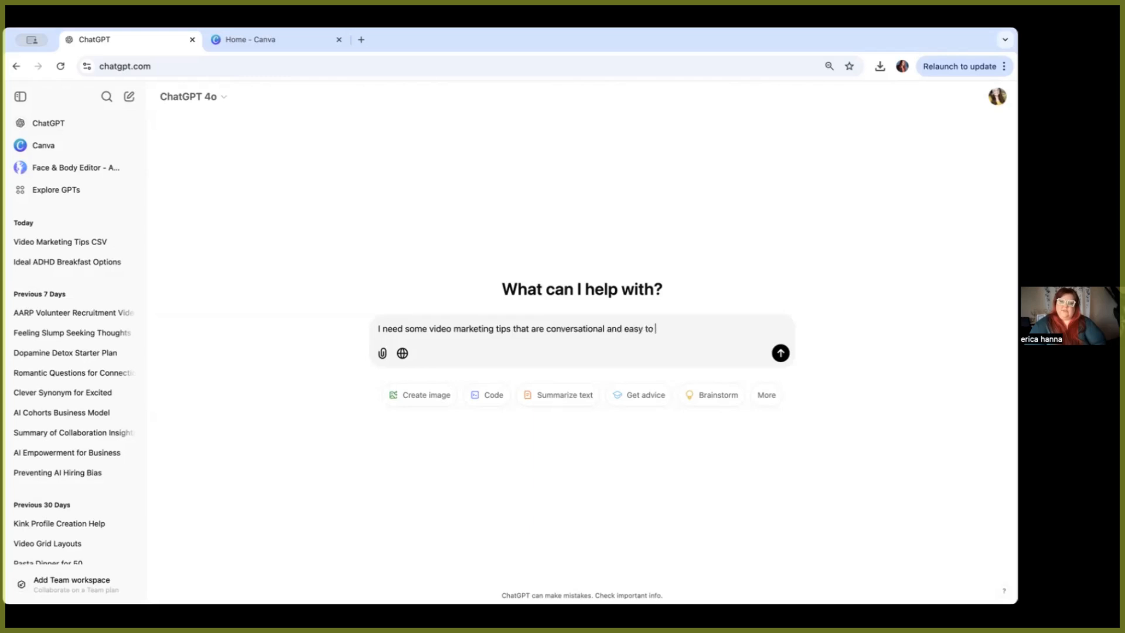
type("understand. ")
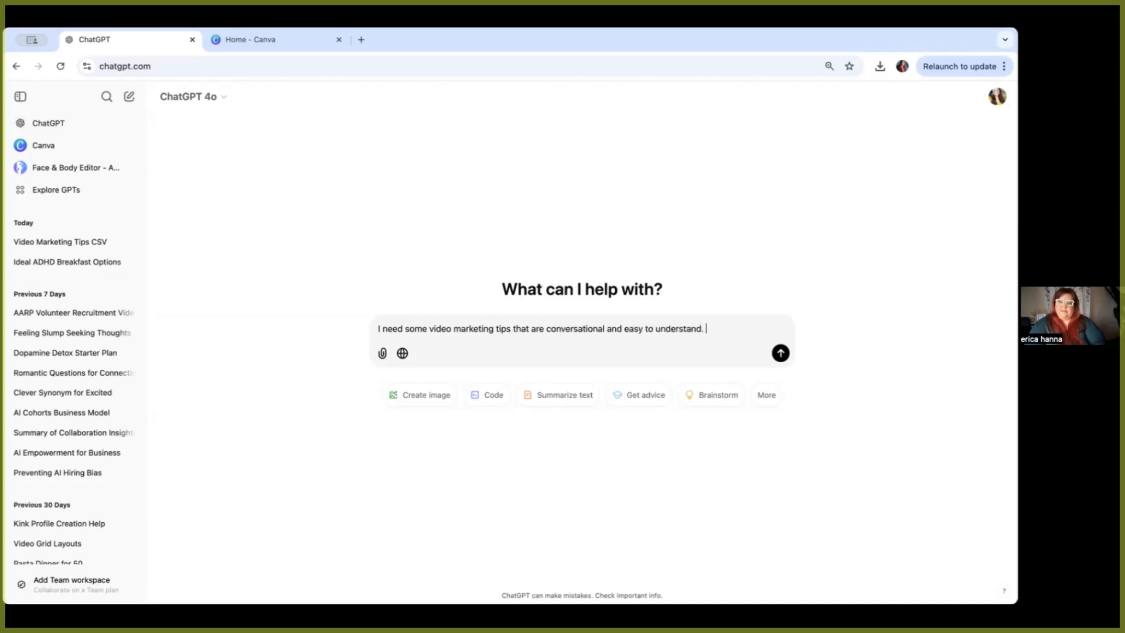
type("I would like them in the following for")
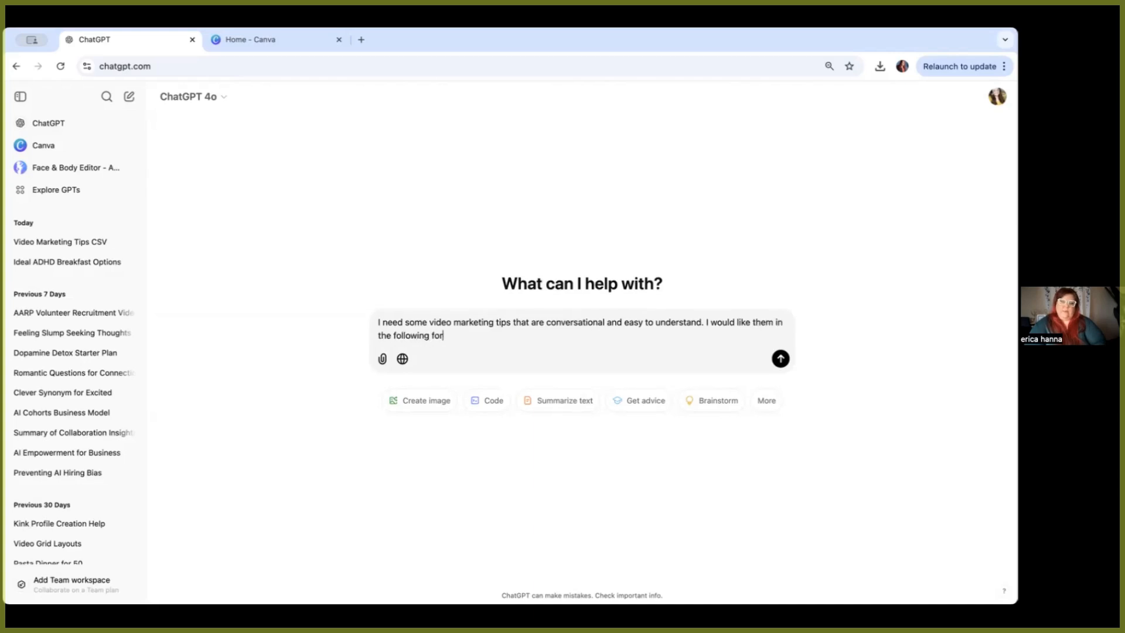
type("mat: question, ")
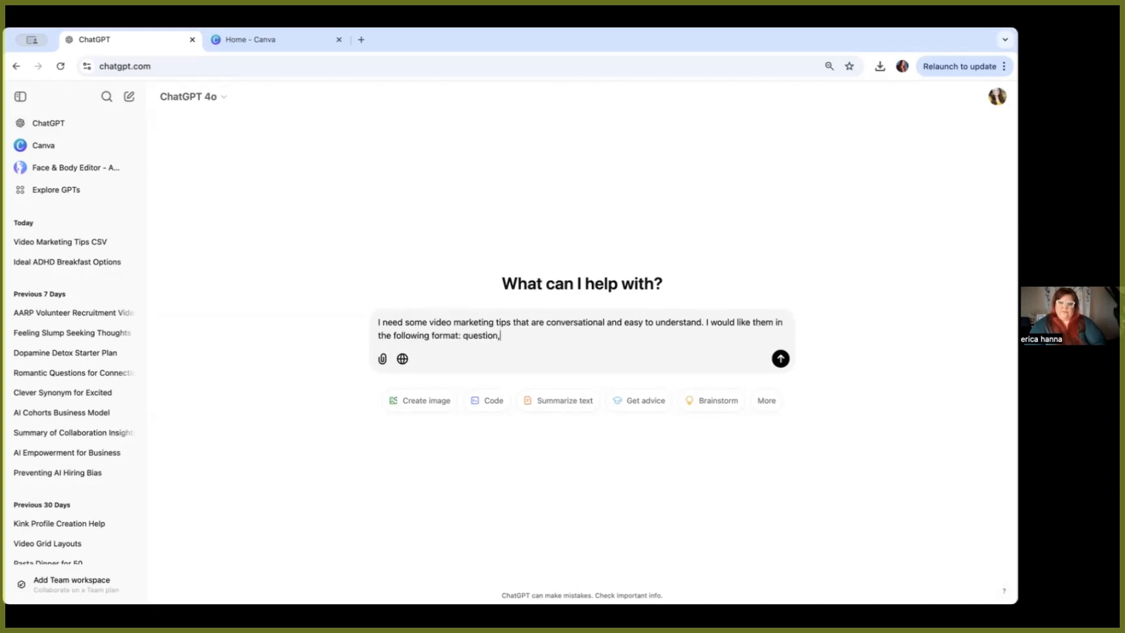
type("tip 1, tip 2, tip")
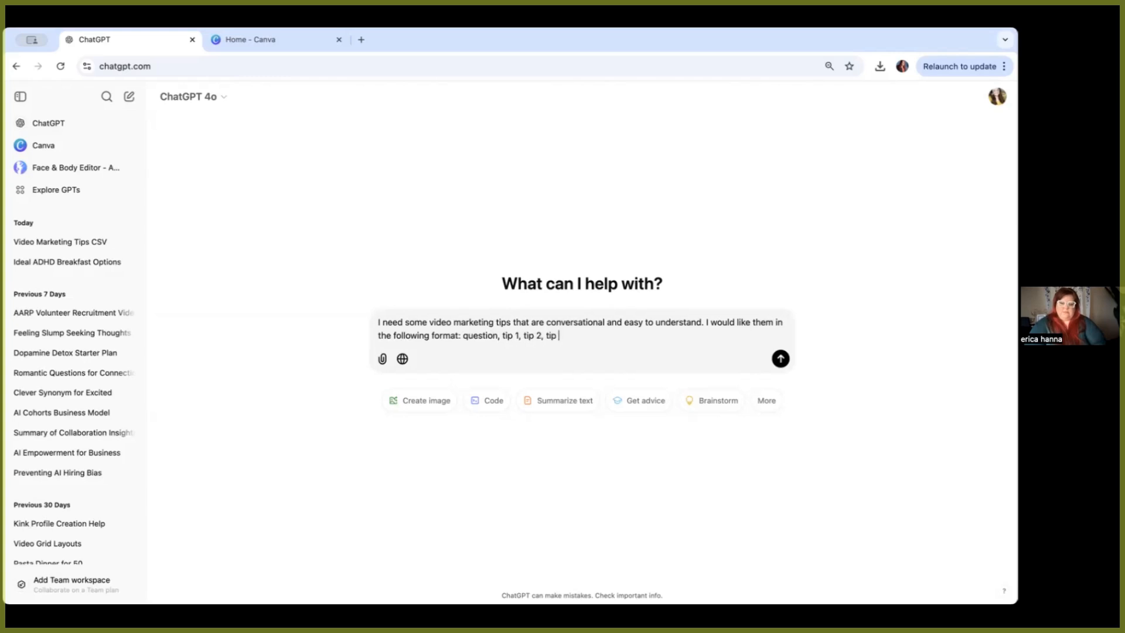
type(" 3.")
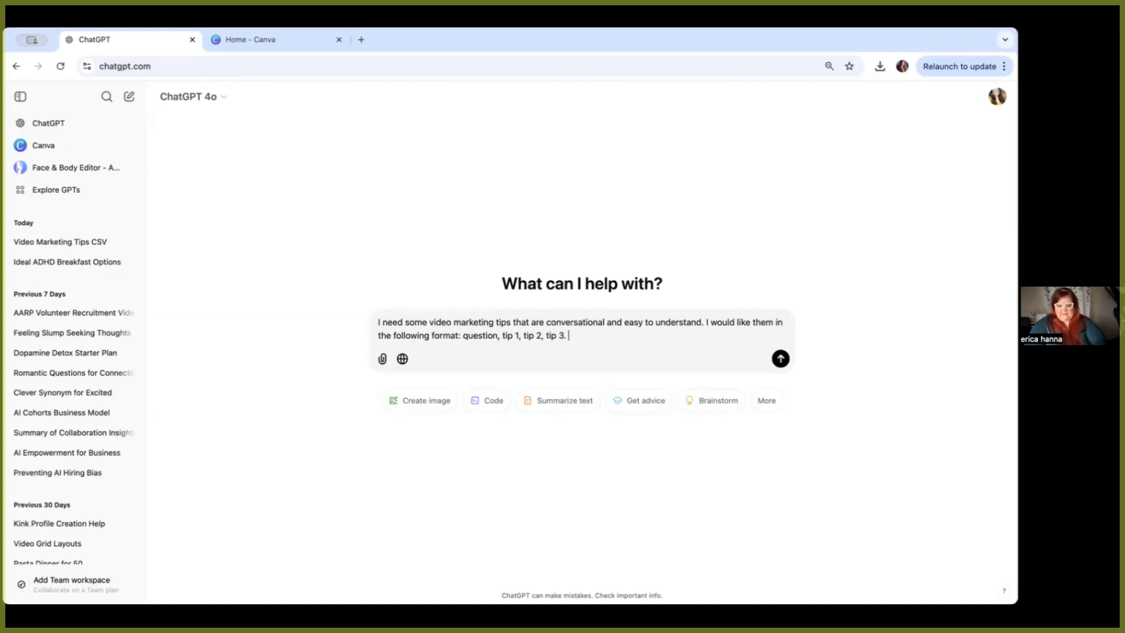
type(" Please")
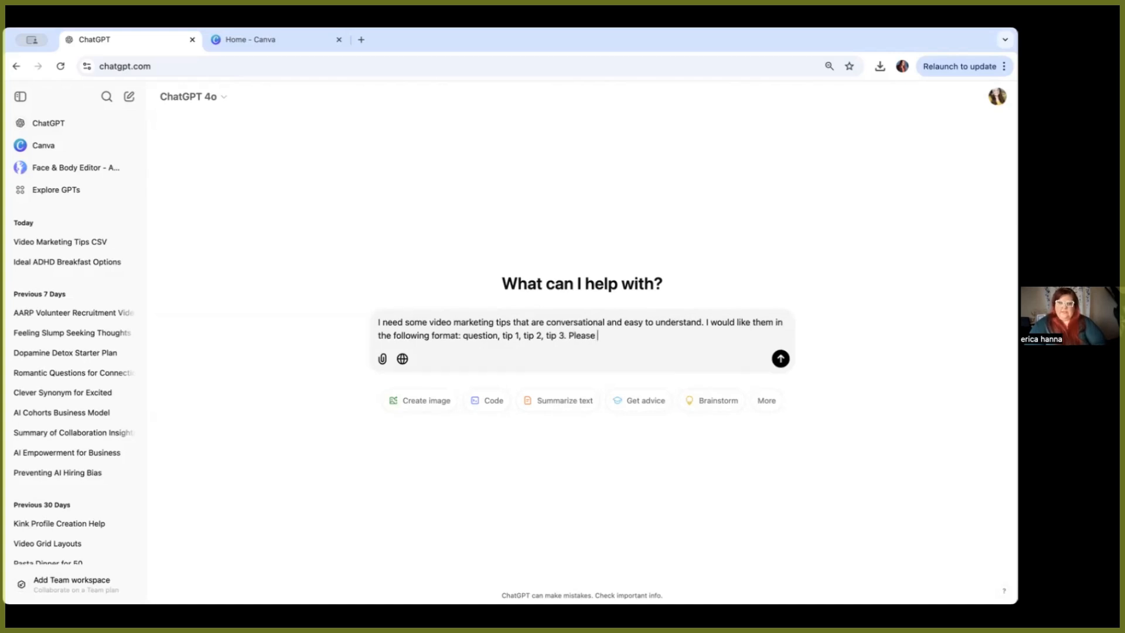
type(" do 10")
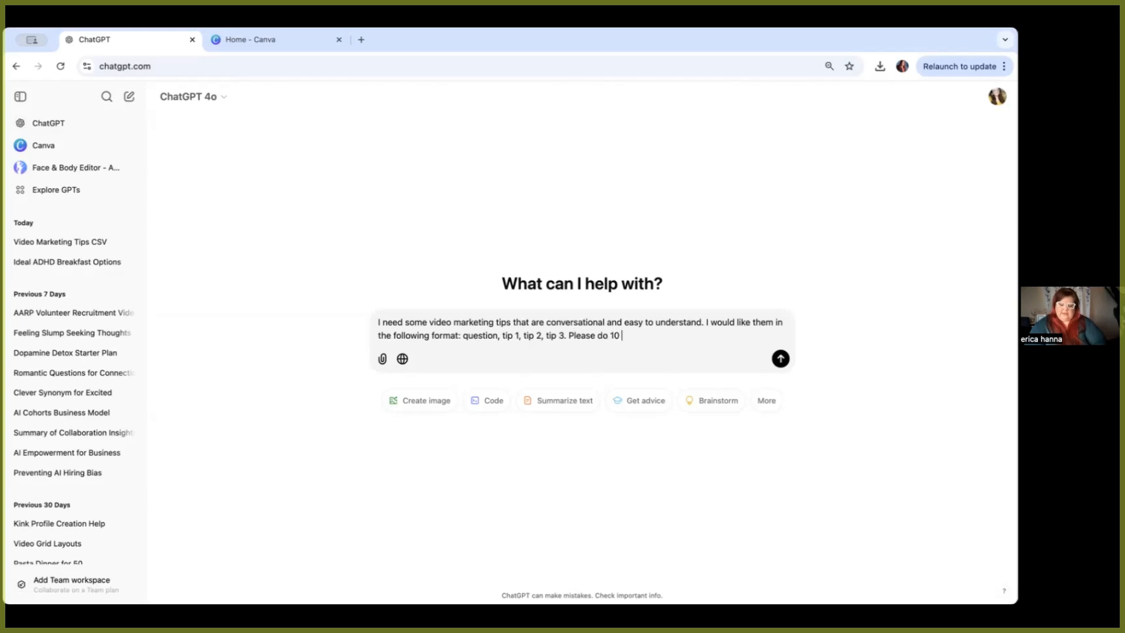
type(" of these examples with")
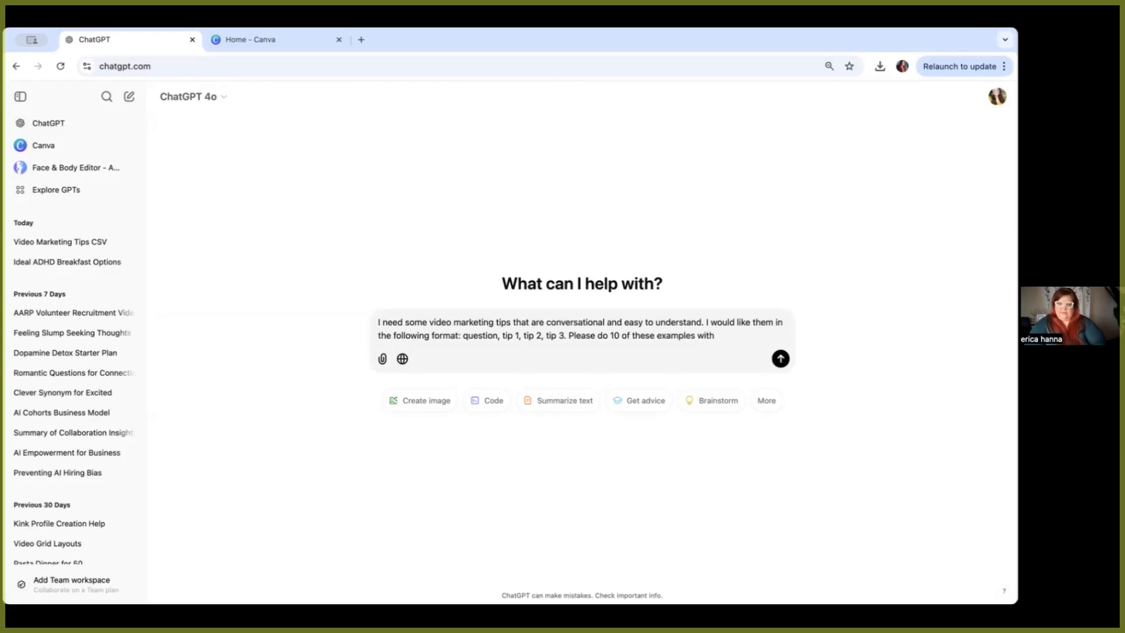
type(" each question and tip in a diff")
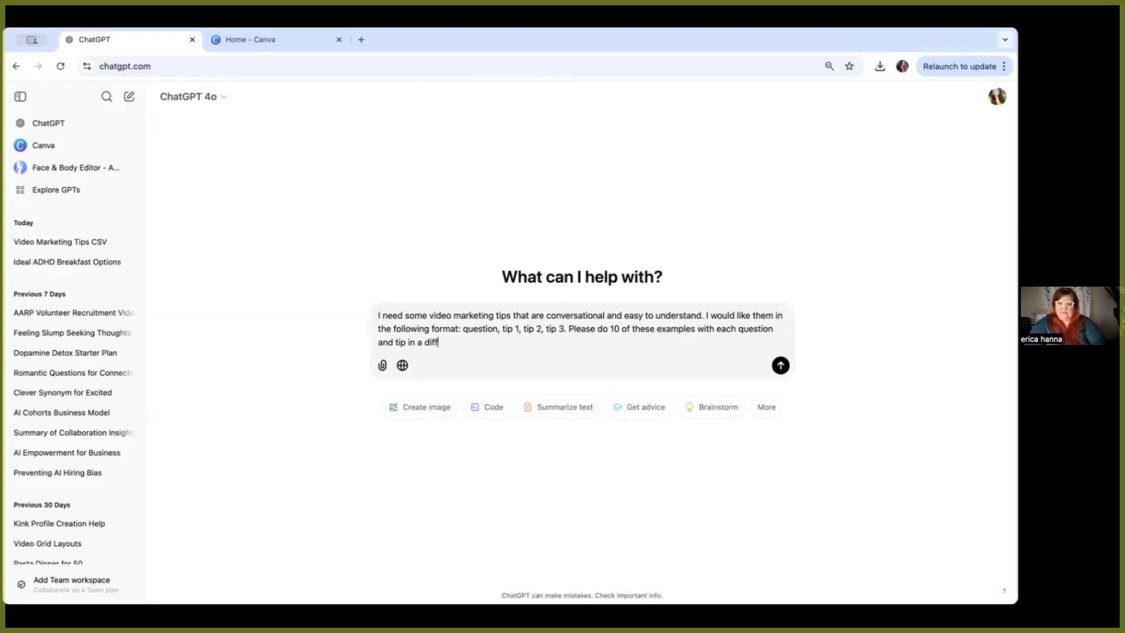
type("erent column")
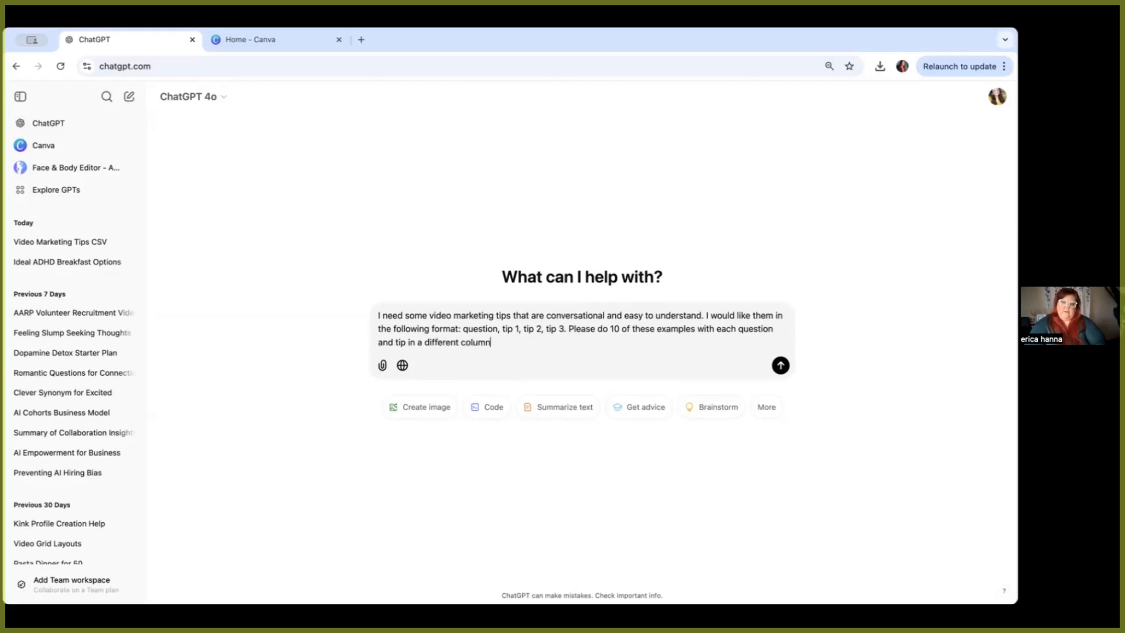
type(" in a csv file format.")
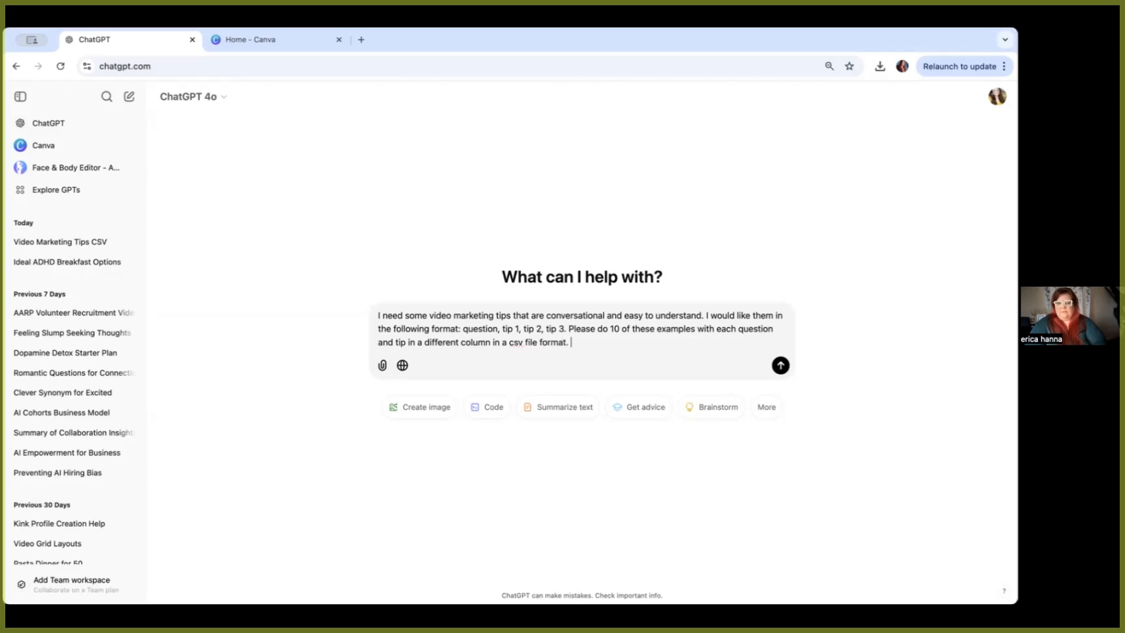
key("Return")
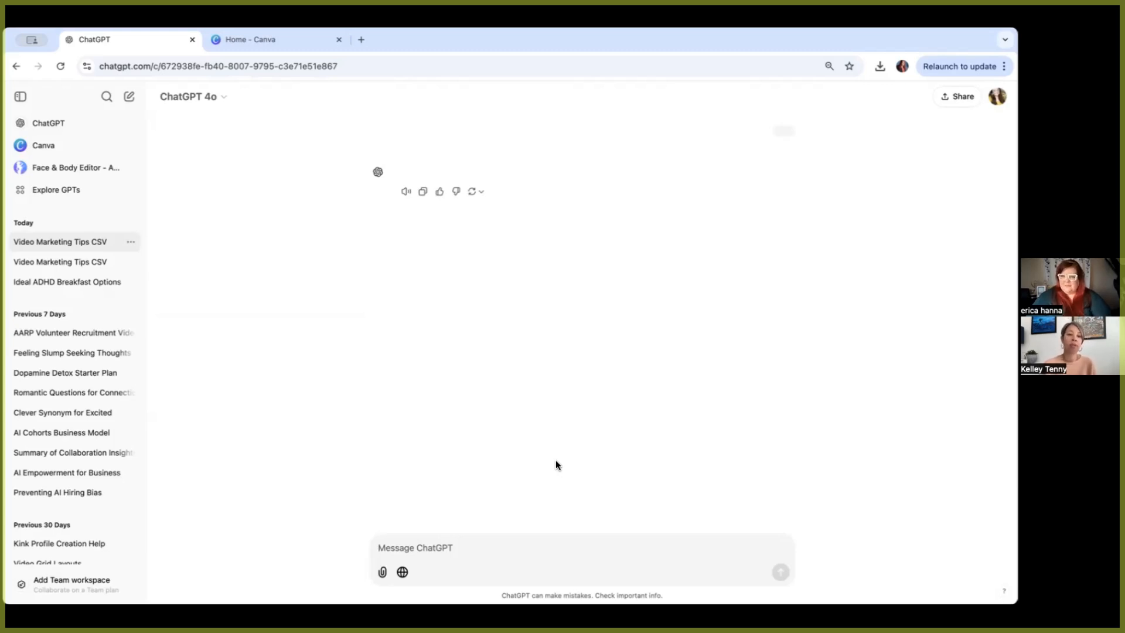
Step: Try to download the CSV file from the older Video Marketing Tips CSV chat
scroll(542, 358, "down", 1)
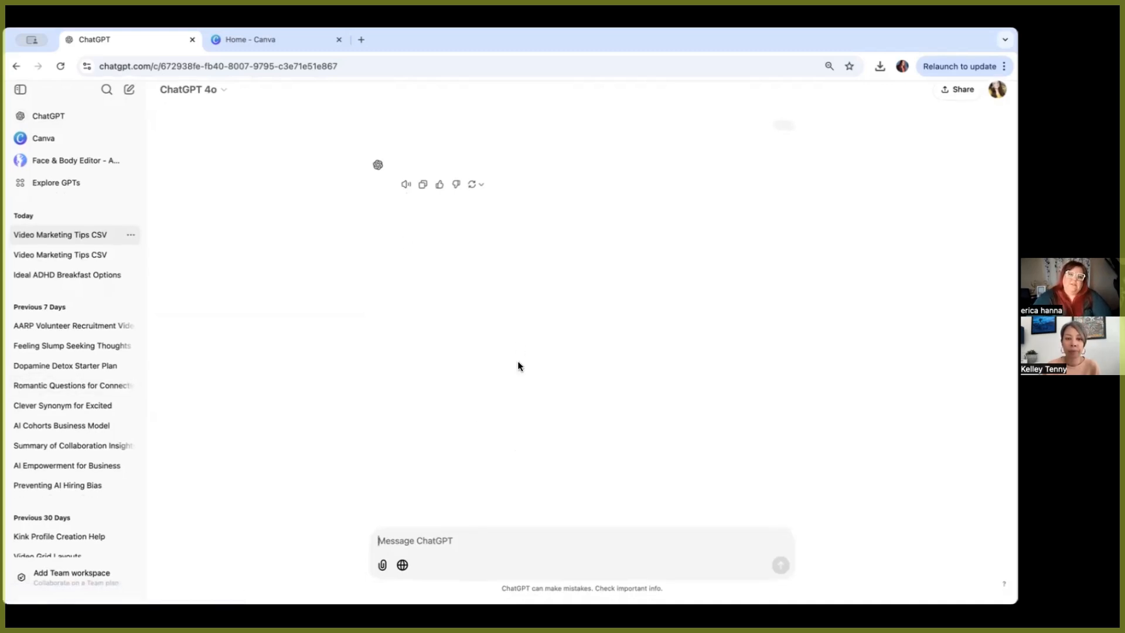
left_click(80, 264)
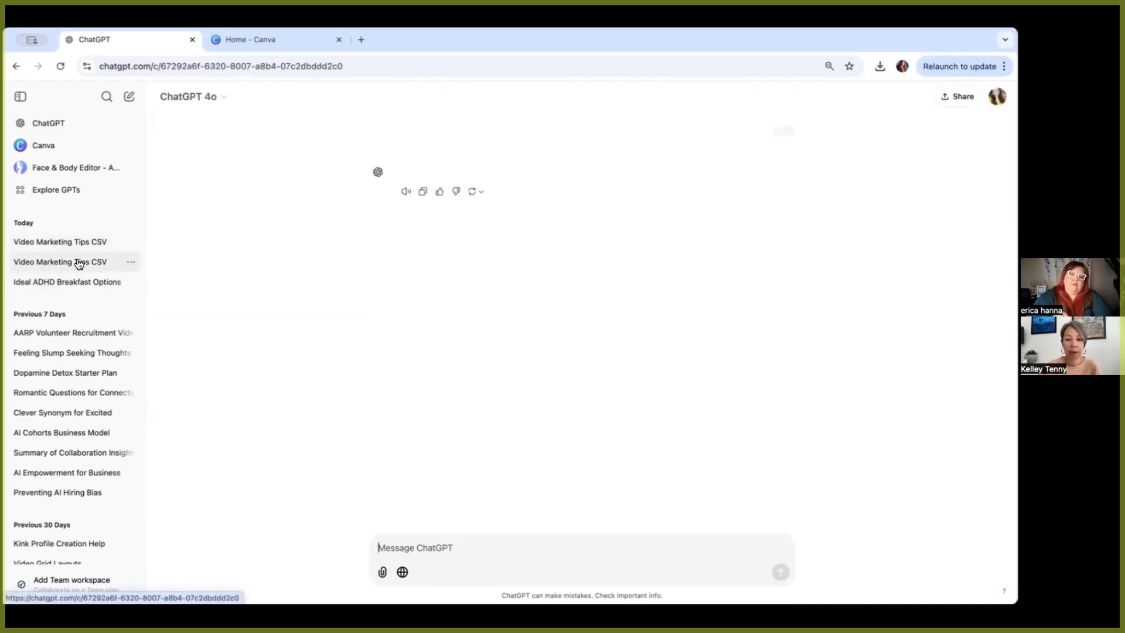
left_click(61, 65)
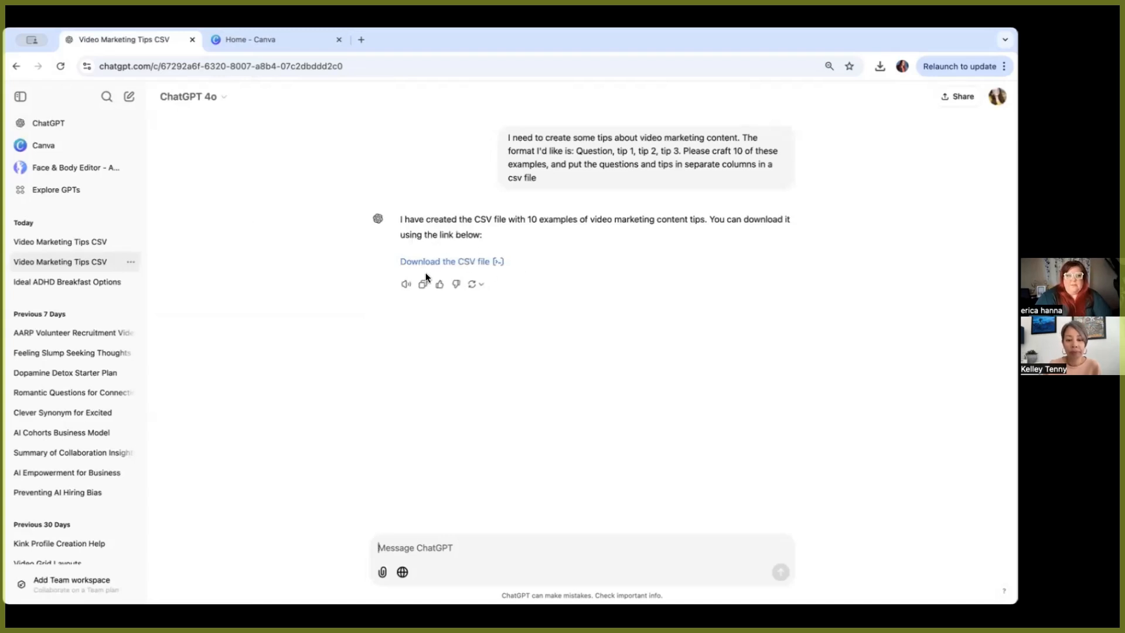
left_click(478, 265)
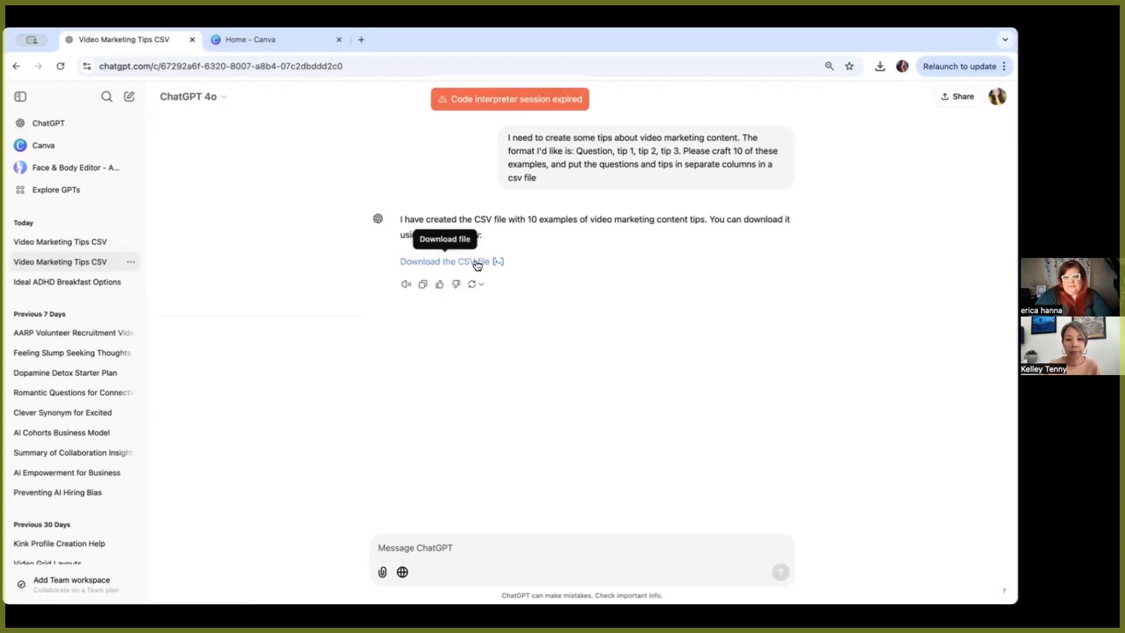
Step: Return to the new chat and download its video marketing tips CSV file
left_click(478, 265)
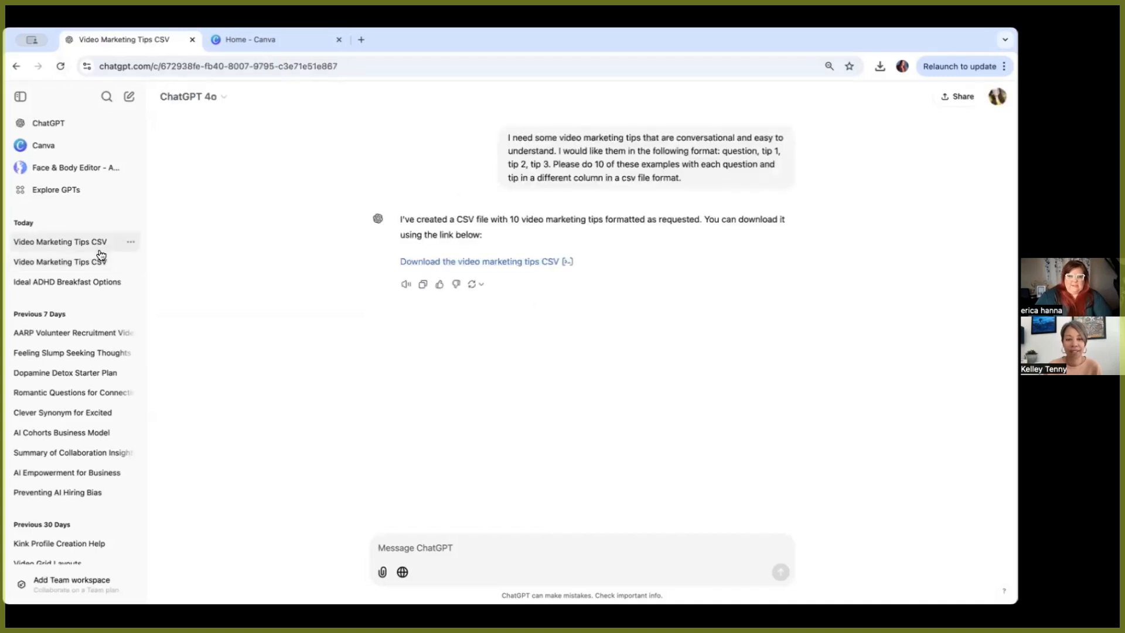
left_click(537, 263)
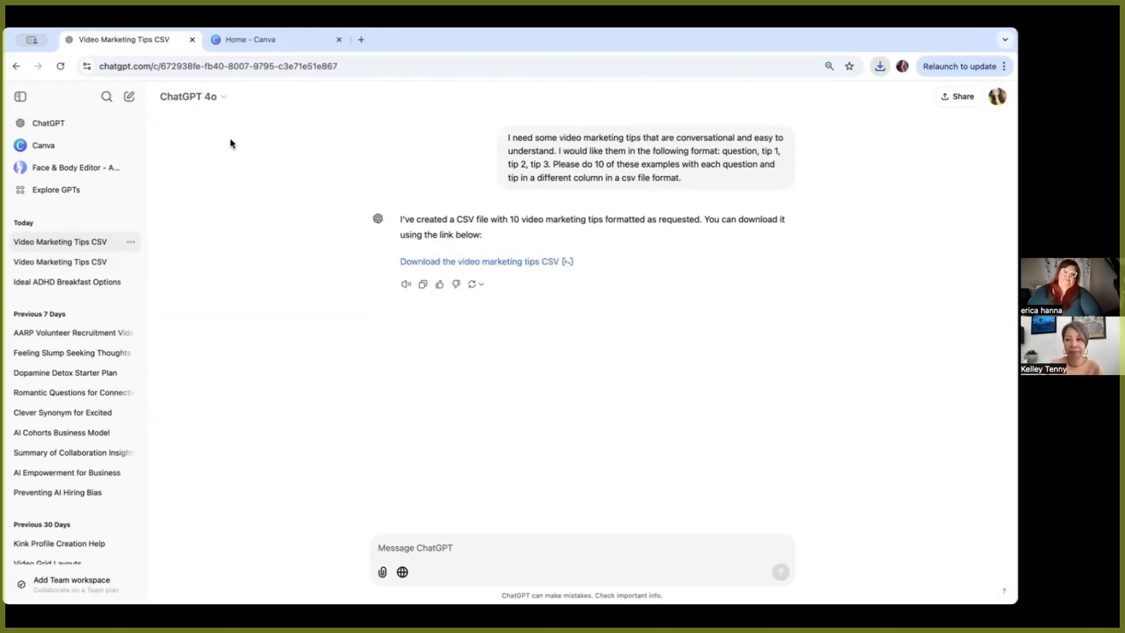
Step: Switch to Canva and create a new YouTube Shorts design of 1080 × 1920 px
left_click(292, 41)
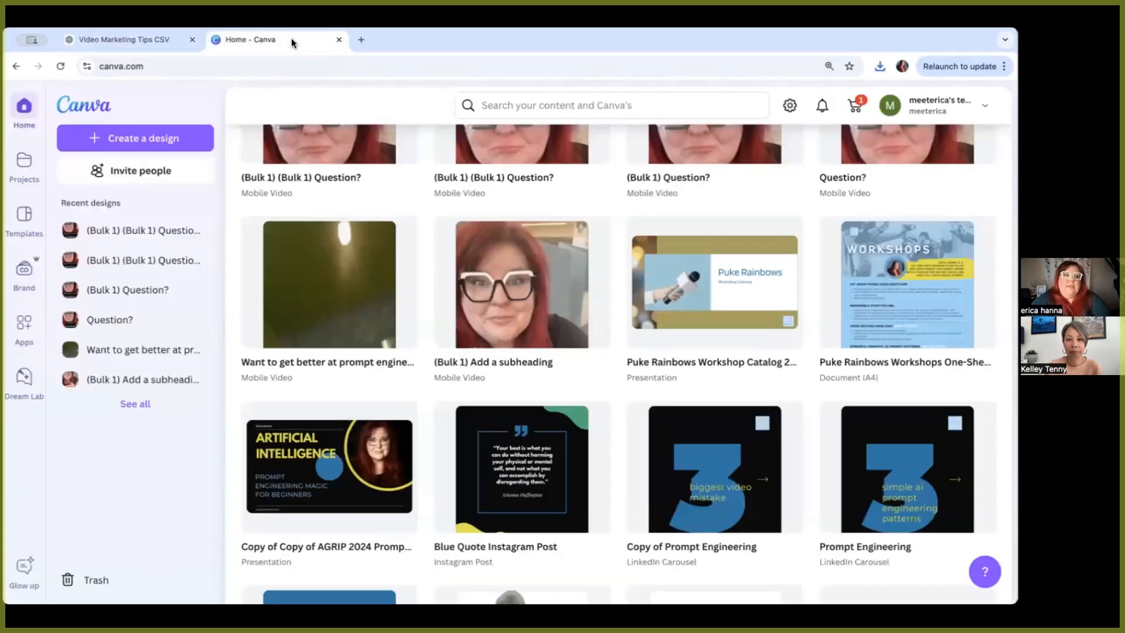
left_click(132, 140)
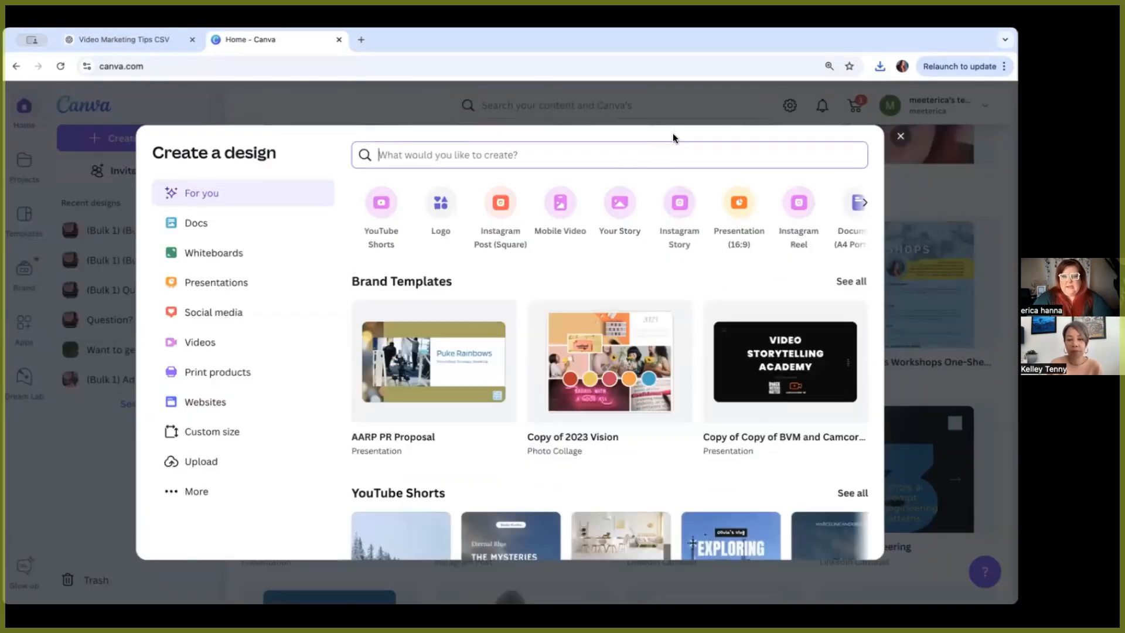
type("youtube short")
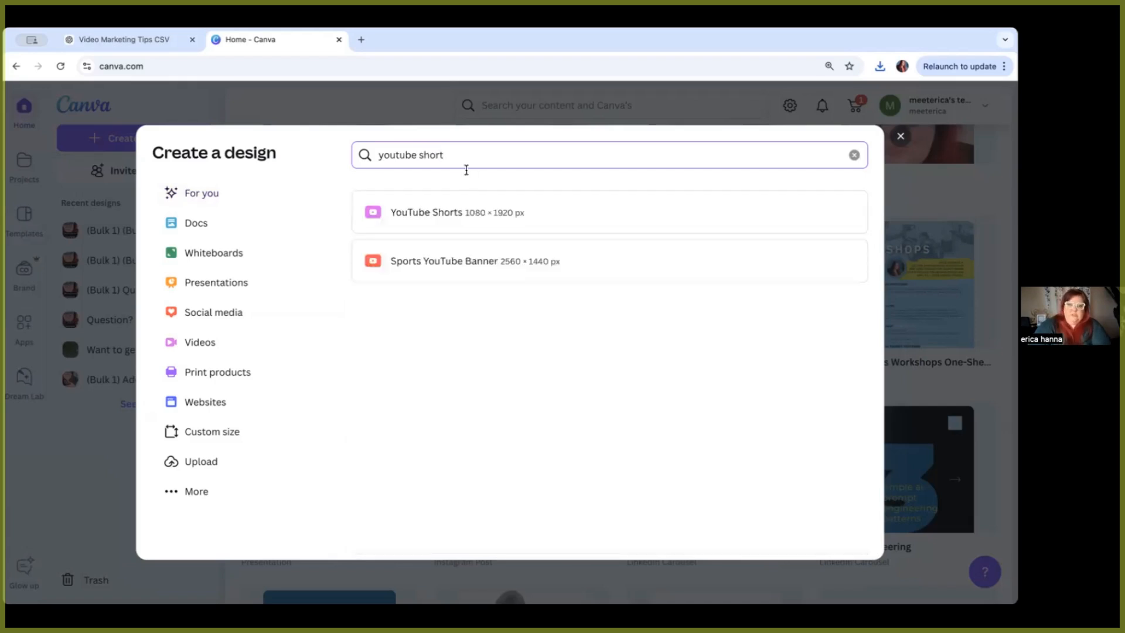
left_click(518, 211)
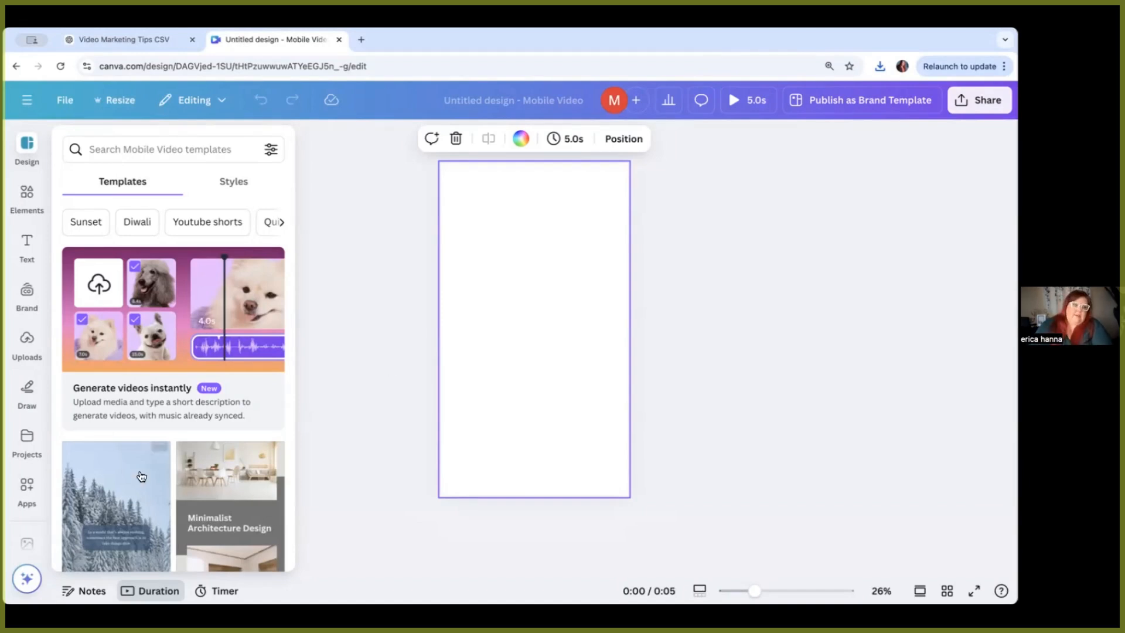
Step: Add the 13.1s uploaded video to the page and stretch it to fill the whole frame
left_click(23, 341)
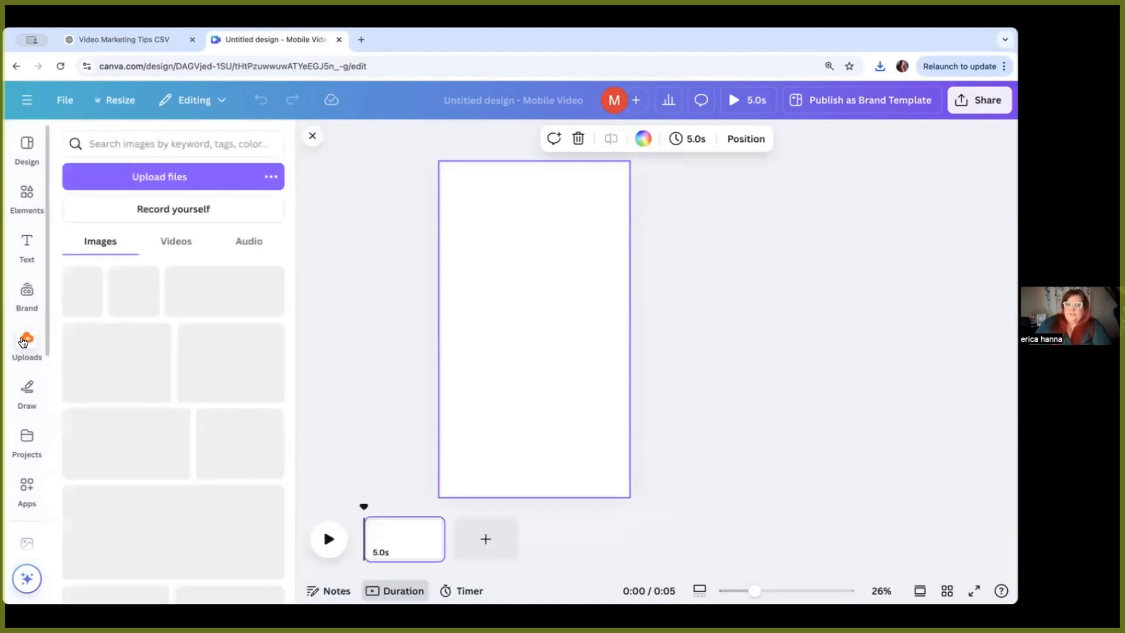
left_click(187, 249)
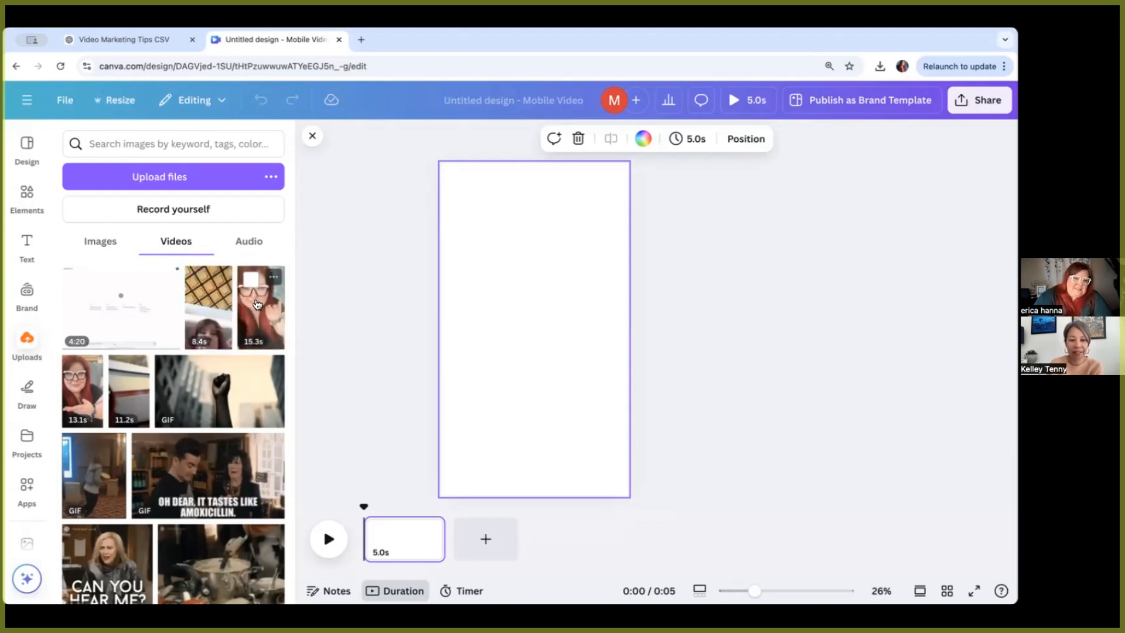
left_click(92, 393)
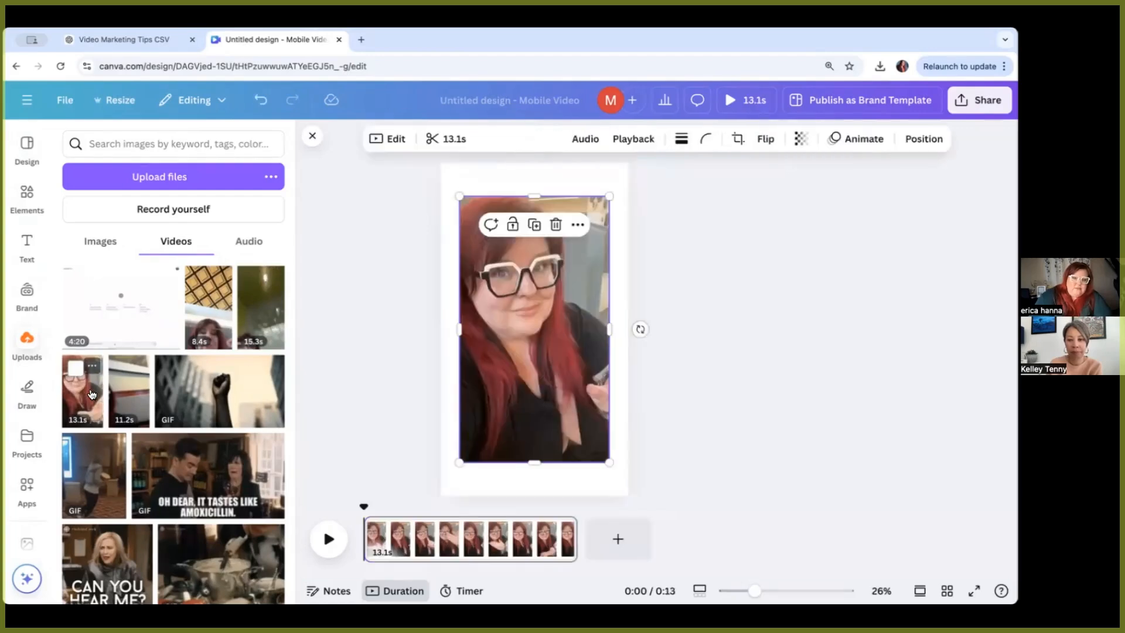
left_click_drag(454, 195, 441, 163)
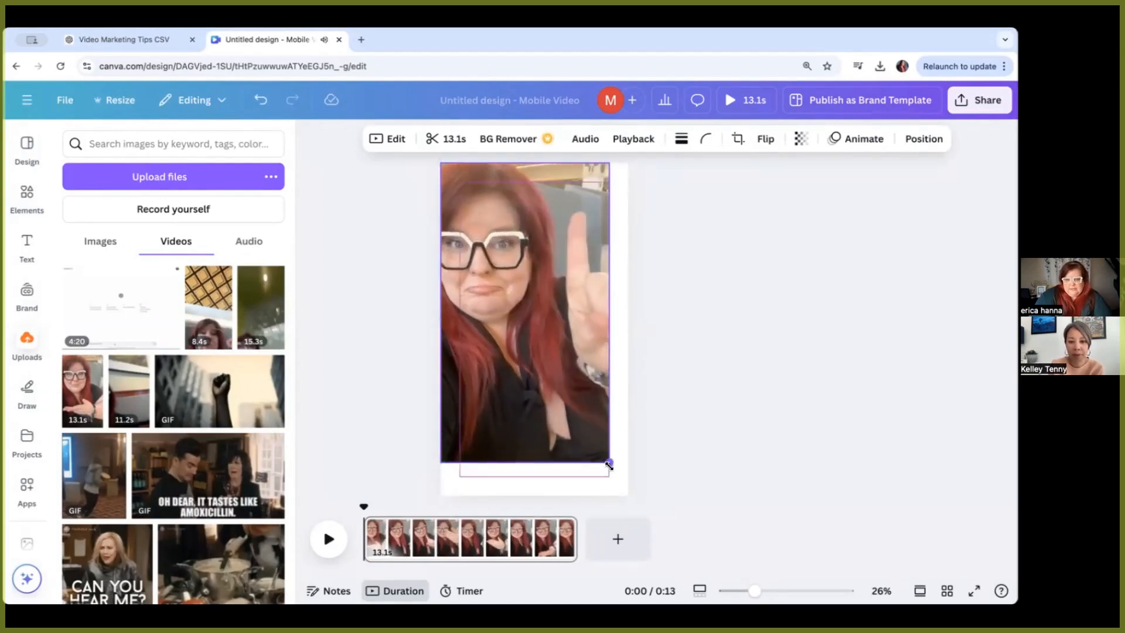
left_click_drag(610, 463, 628, 495)
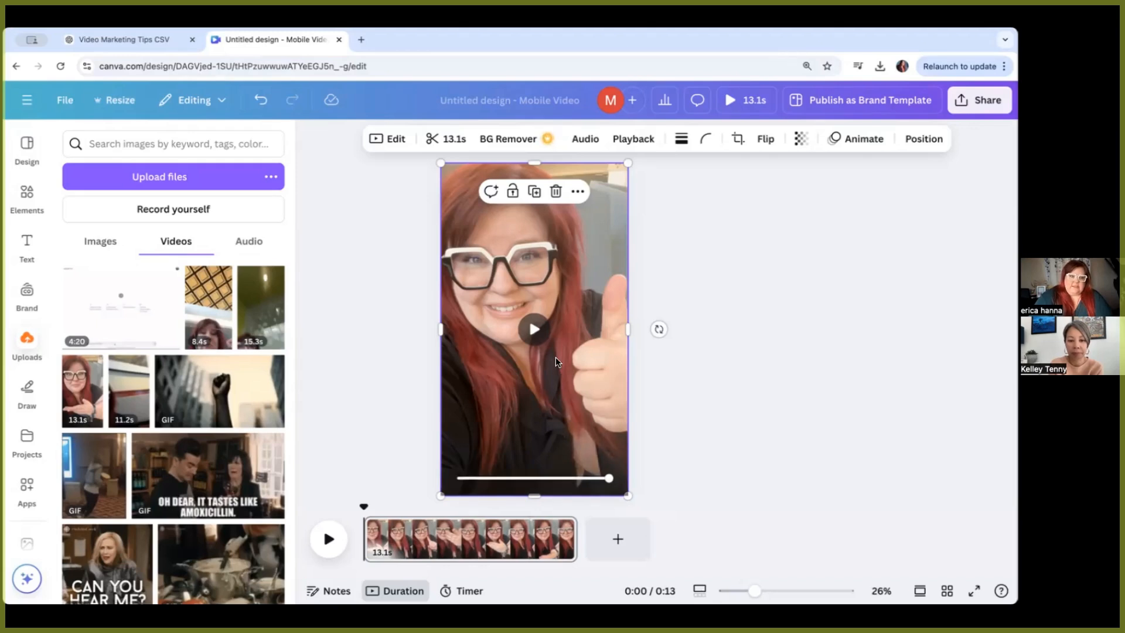
Step: Add a heading text box over the video and set its text to "Question"
left_click(26, 251)
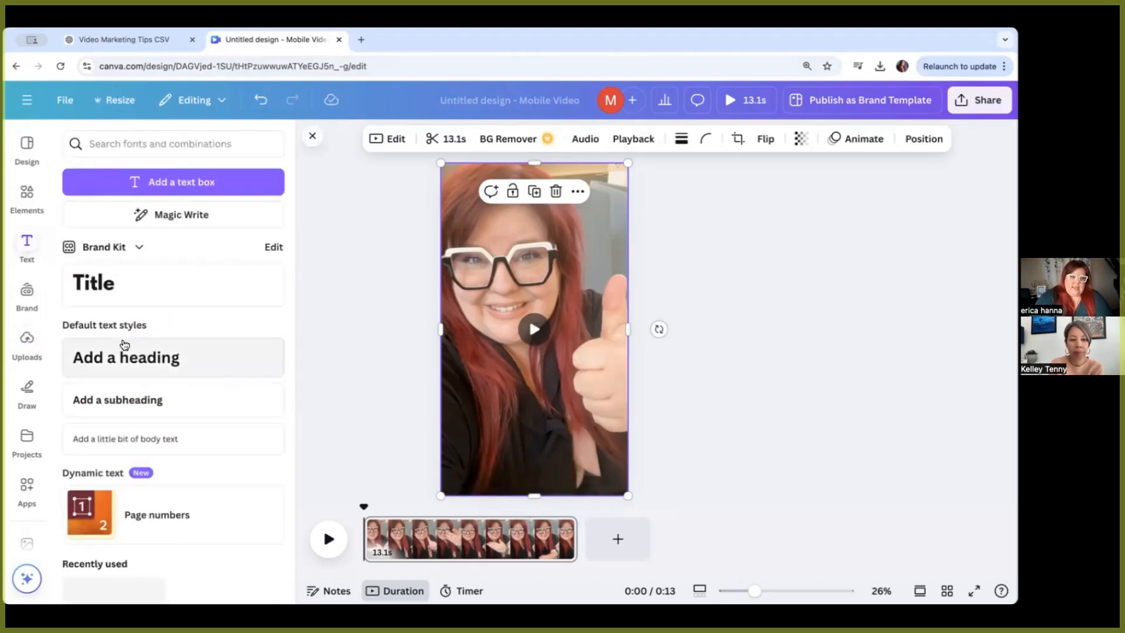
left_click(133, 358)
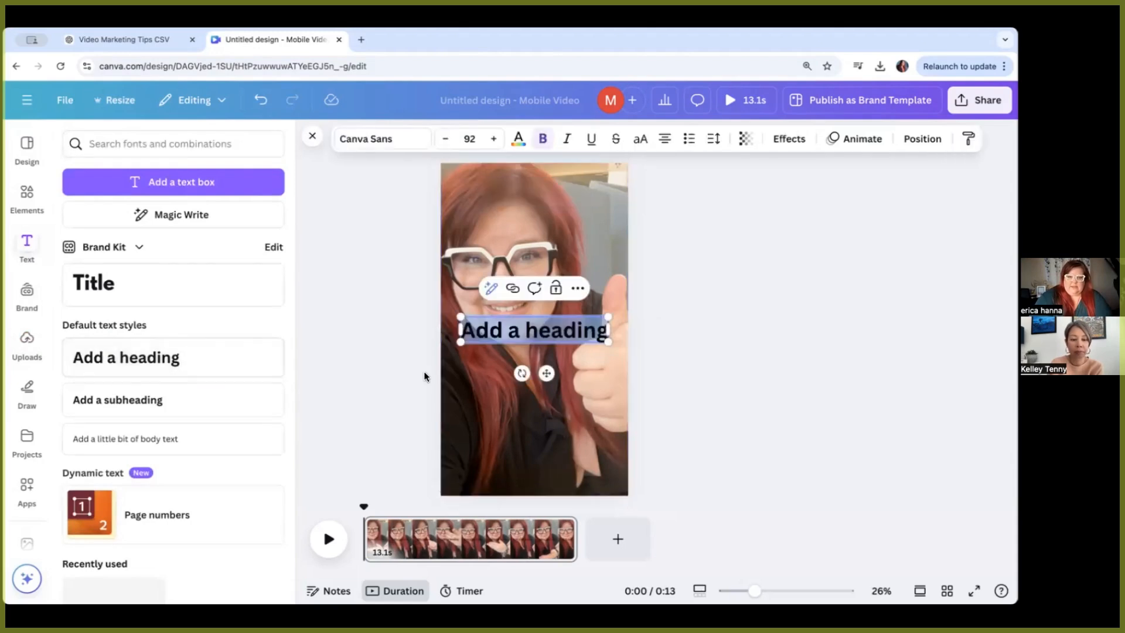
type("Question")
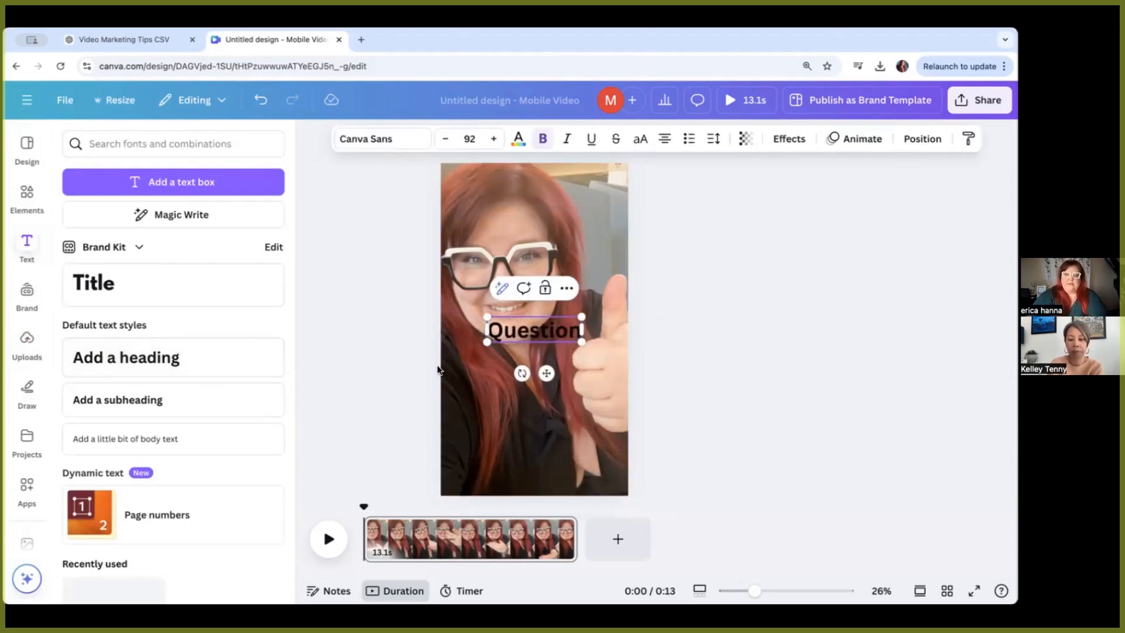
Step: Set the Question text color to white and apply the Background text effect
double_click(517, 333)
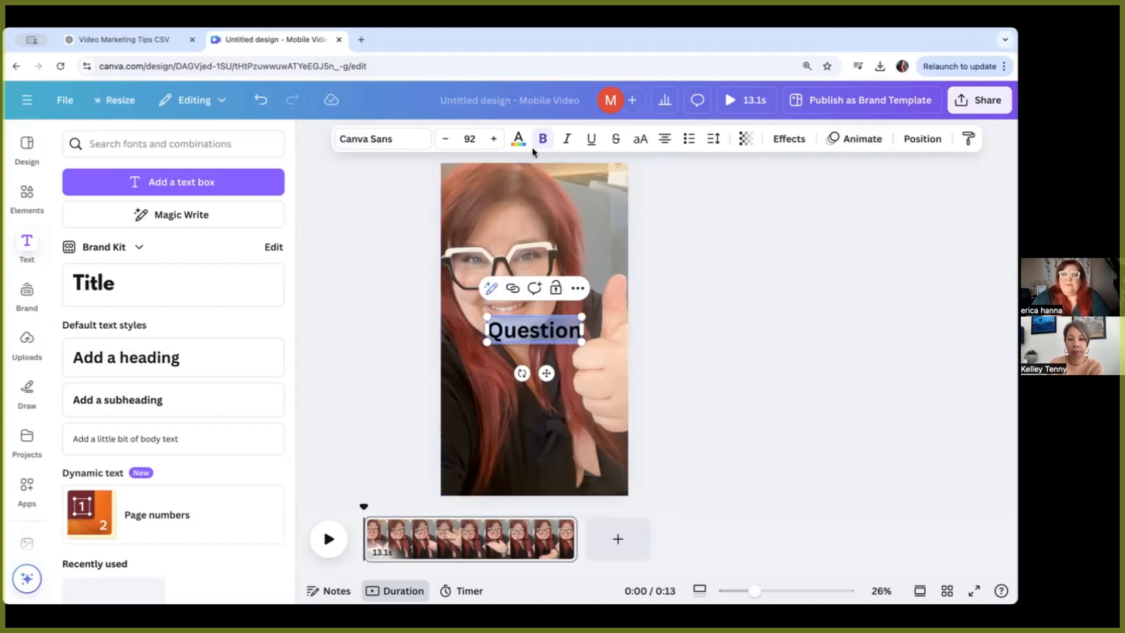
left_click(791, 141)
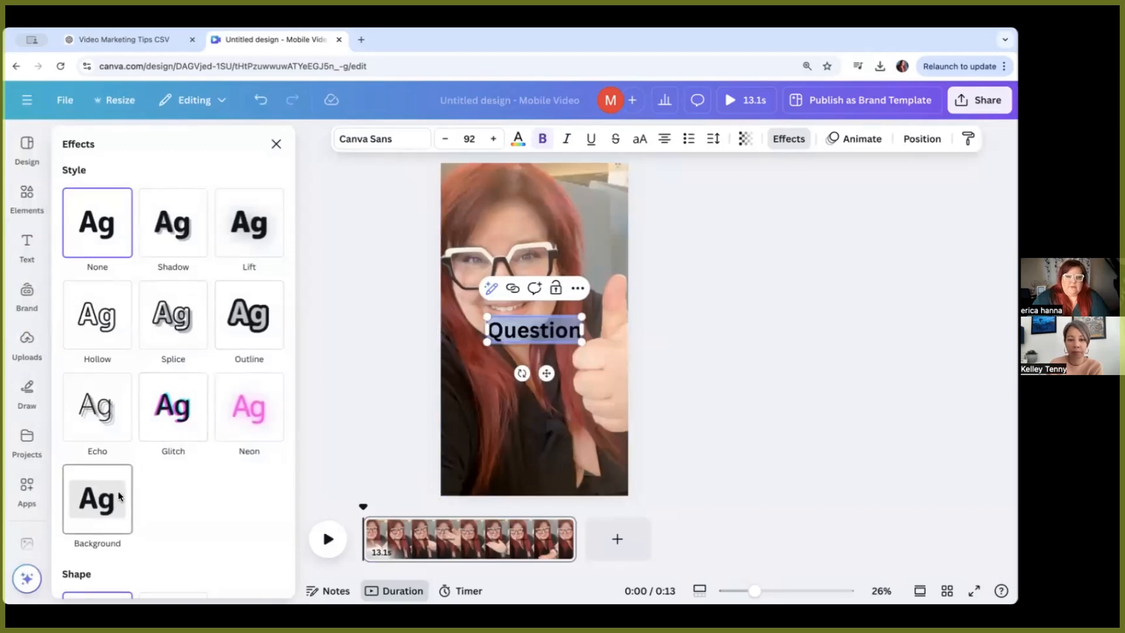
left_click(518, 141)
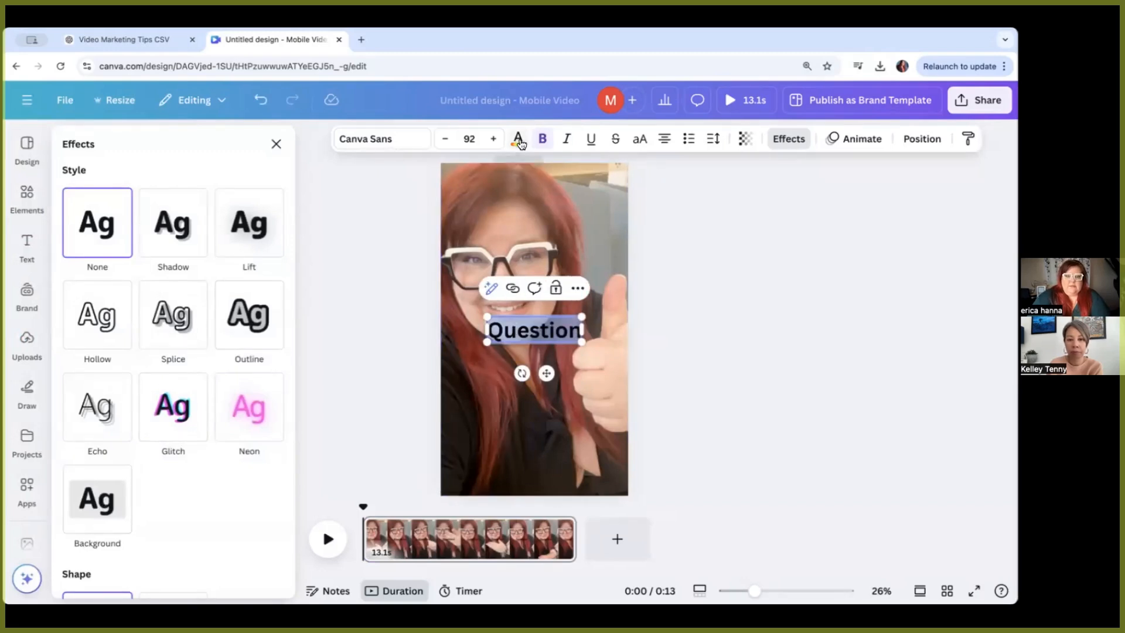
left_click(155, 249)
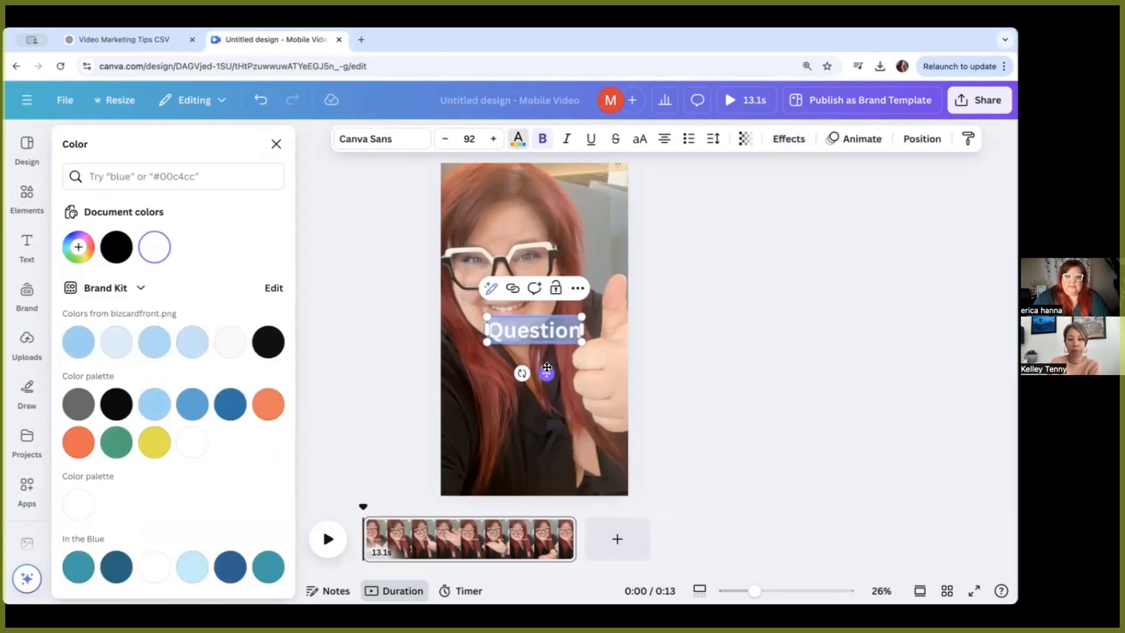
left_click(786, 144)
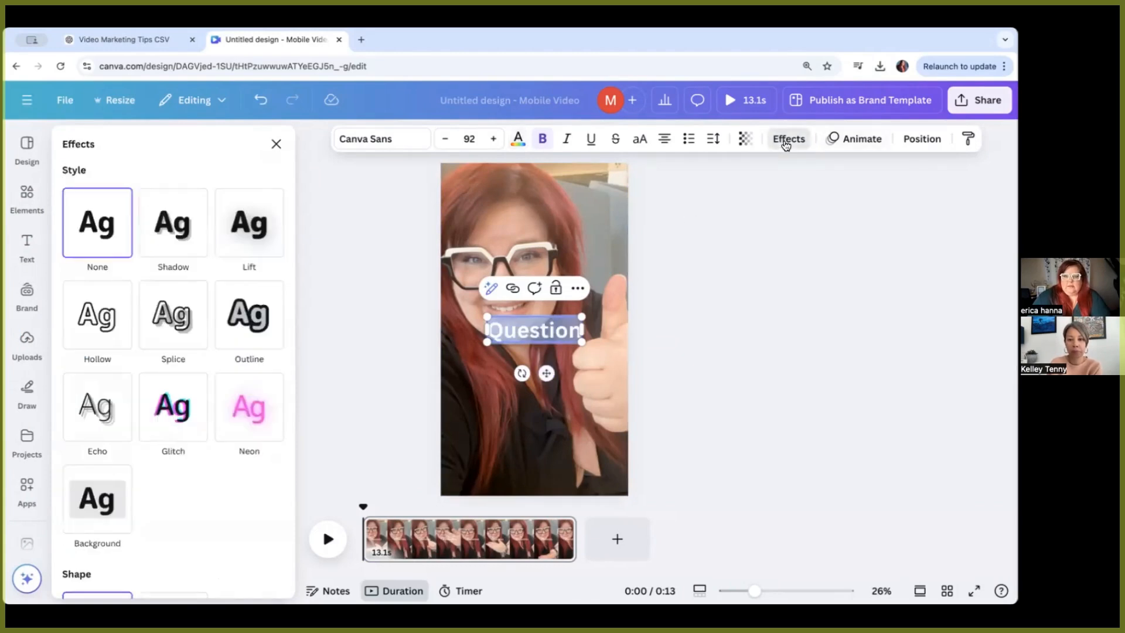
left_click(111, 498)
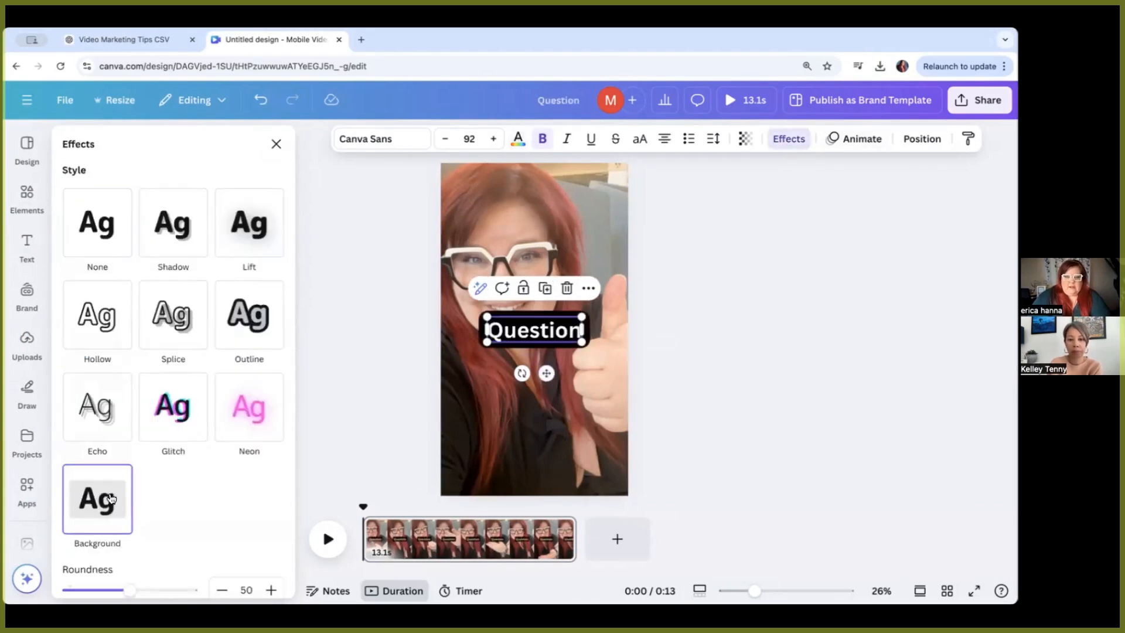
Step: Move the Question heading slightly lower and show its element timing in the timeline
left_click_drag(556, 325, 549, 364)
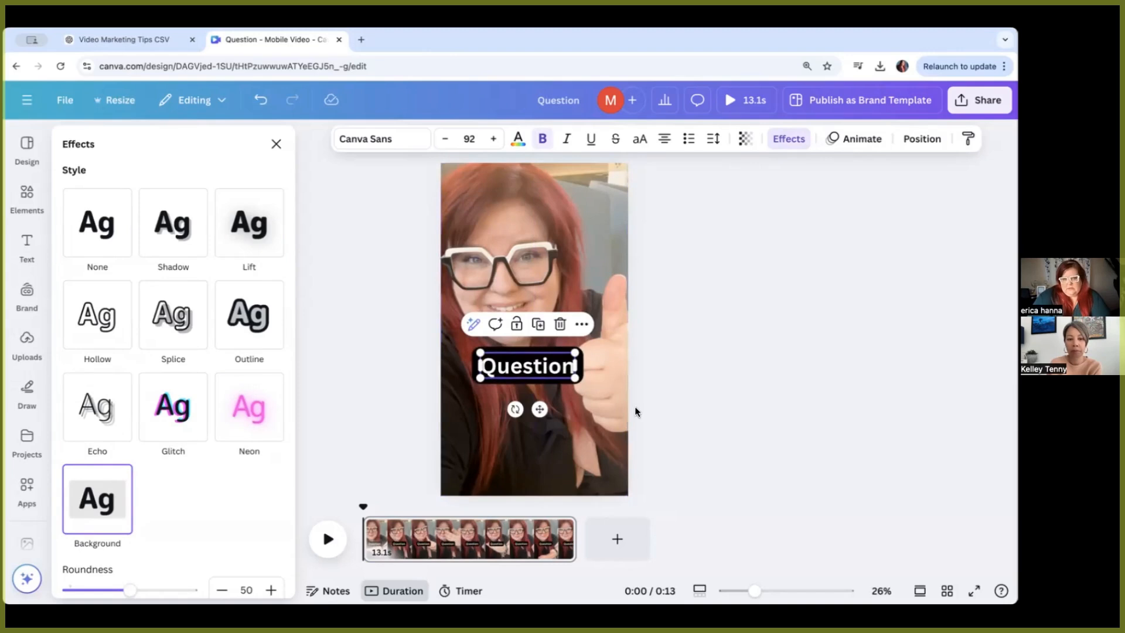
right_click(566, 368)
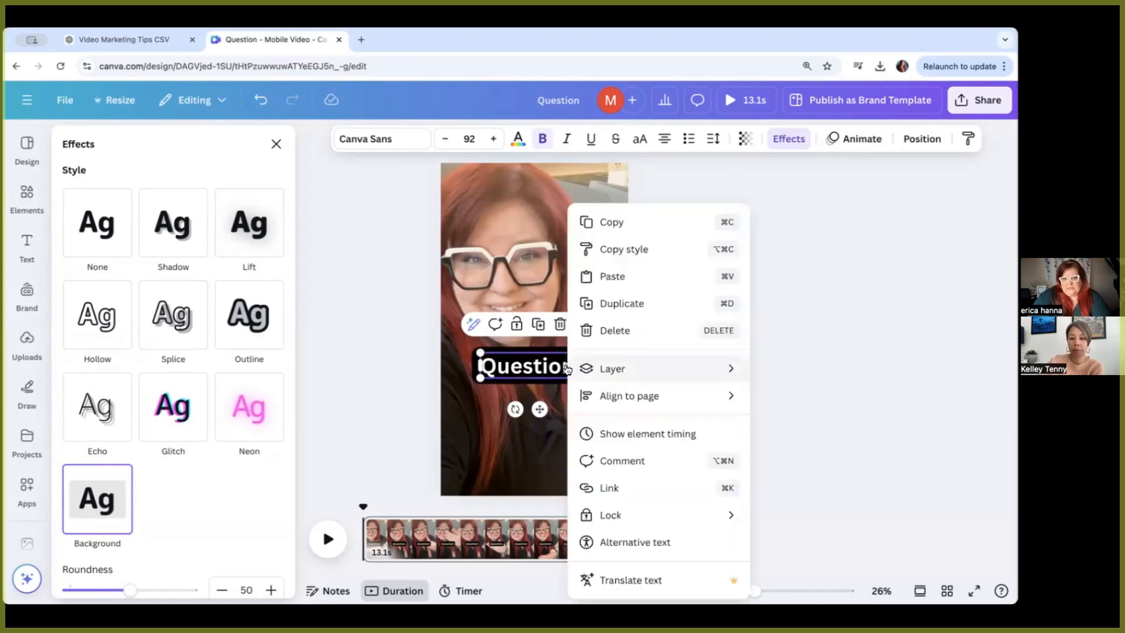
left_click(646, 433)
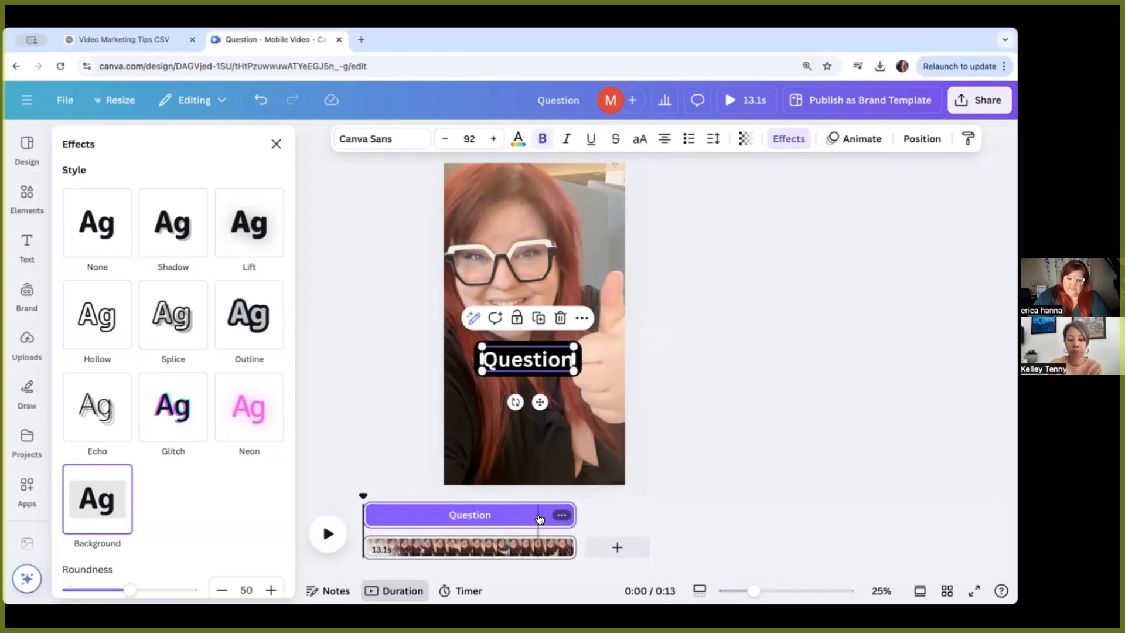
Step: Preview playback and shorten the Question heading's duration to the opening seconds of the video
left_click(328, 535)
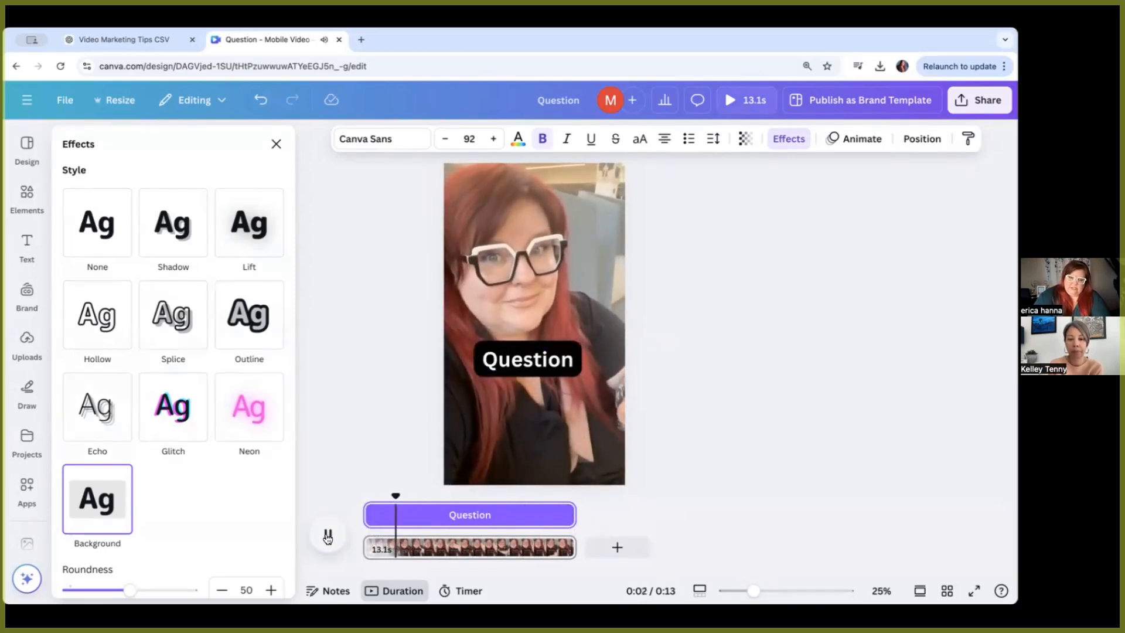
left_click(329, 535)
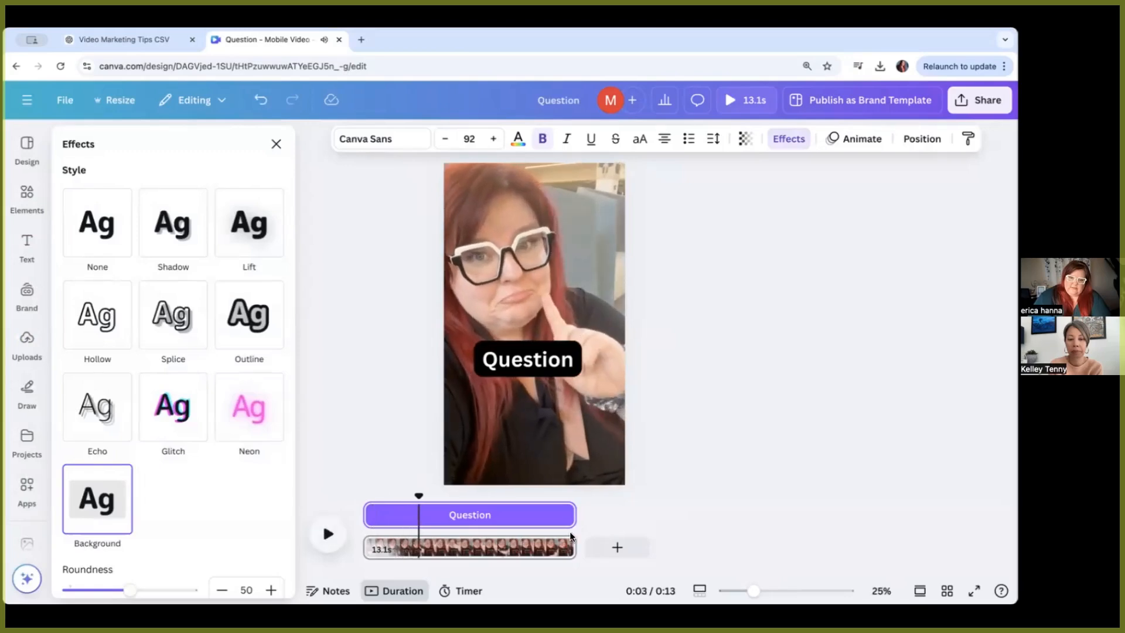
left_click_drag(571, 514, 409, 527)
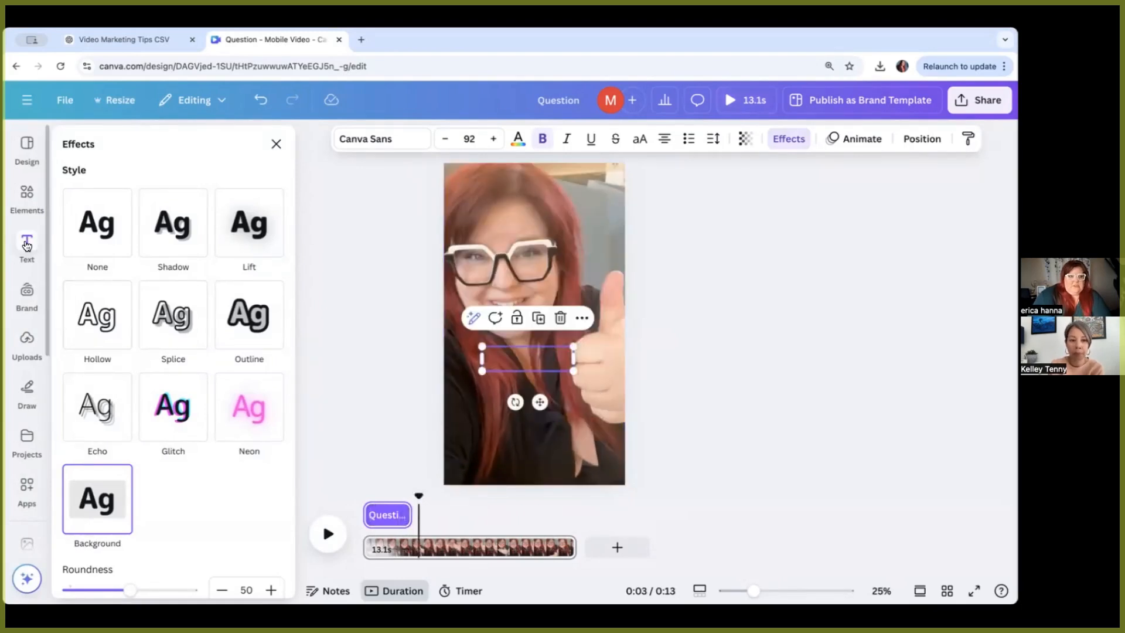
Step: Add a new heading text box reading "Tip 1"
left_click(26, 245)
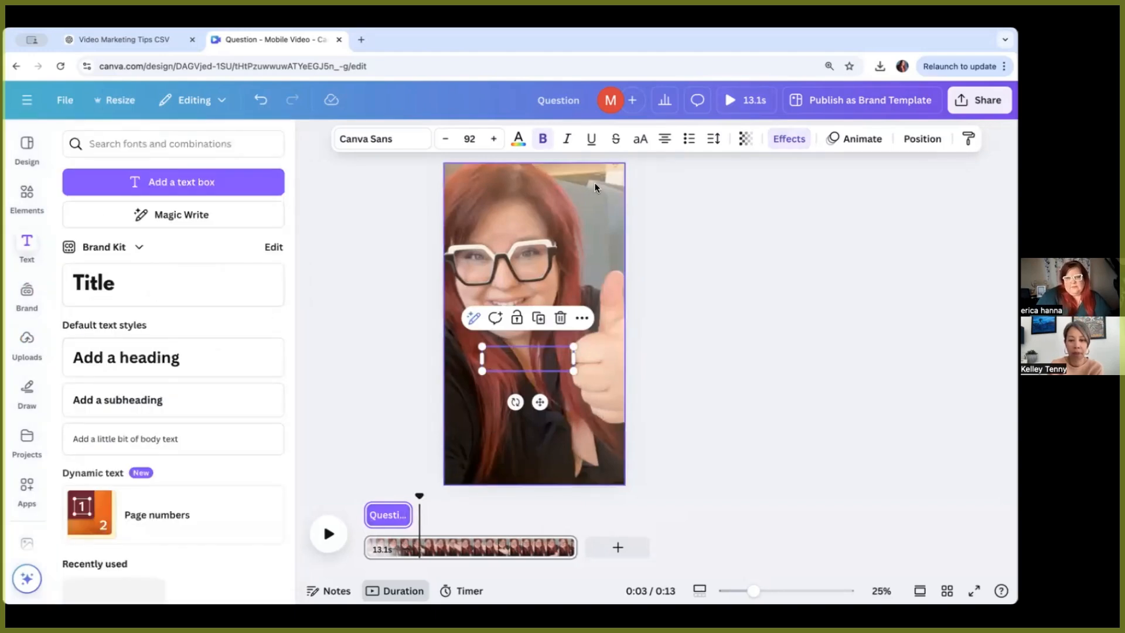
left_click(119, 361)
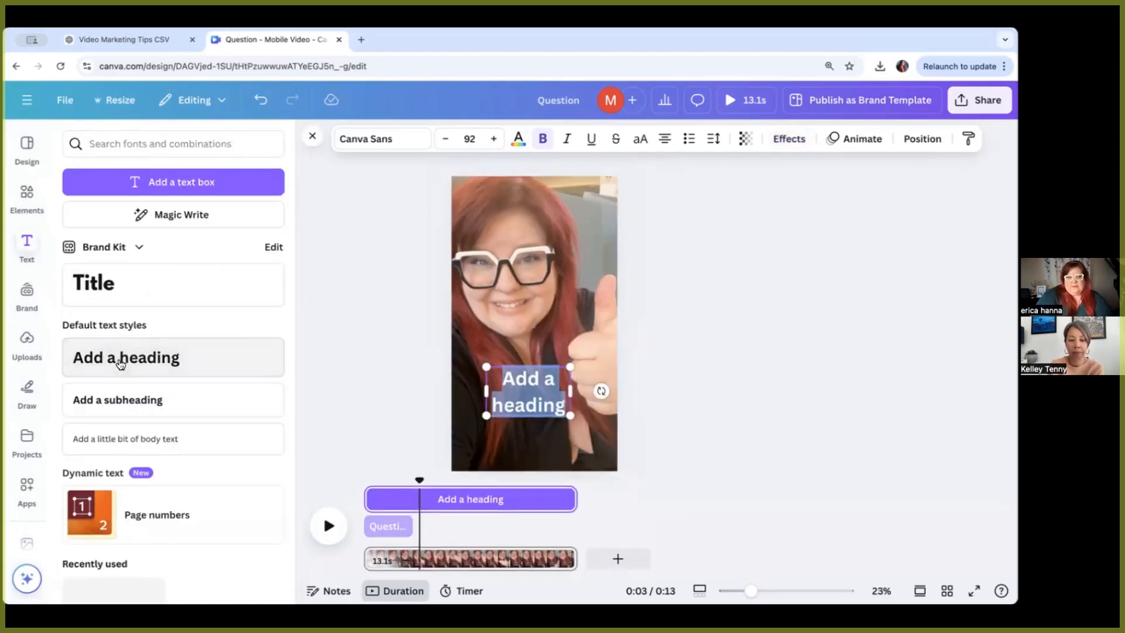
type("Tip 1")
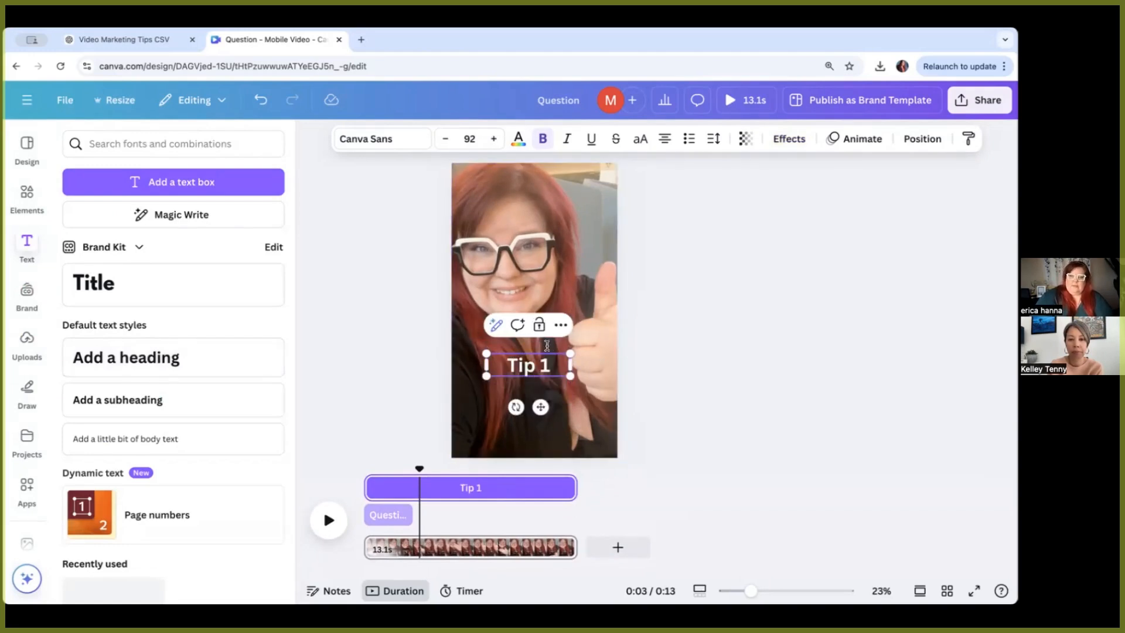
Step: Select all the Tip 1 text and apply the Background text effect
key("ctrl+a")
left_click(789, 138)
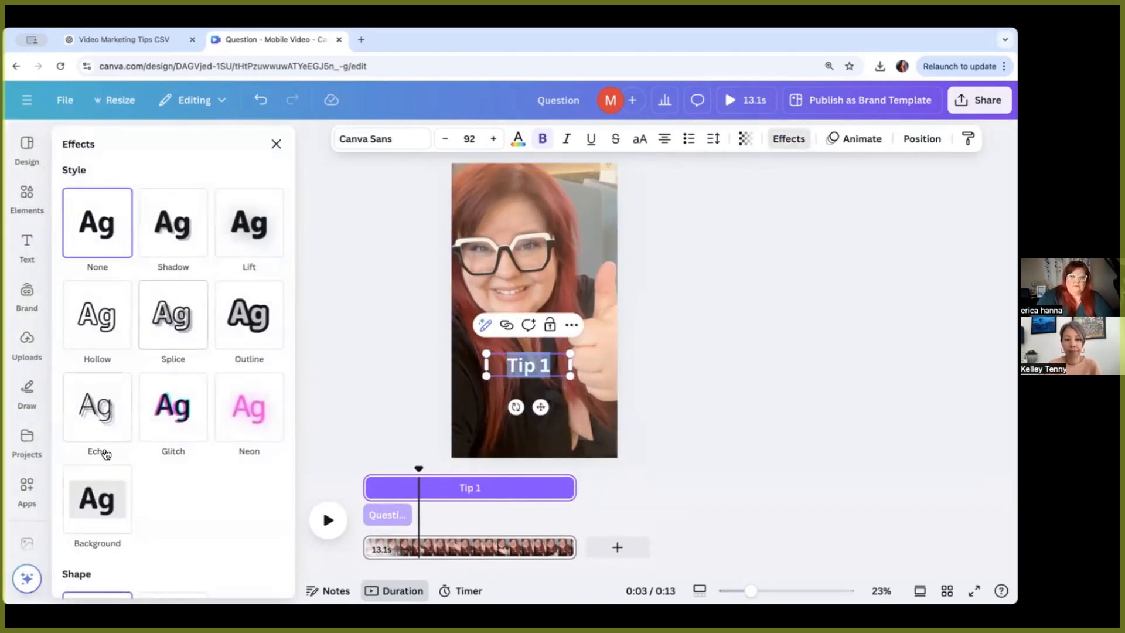
left_click(99, 498)
Step: Move the Tip 1 heading's timing to start after the Question heading and trim its end, previewing playback
left_click_drag(366, 488, 414, 488)
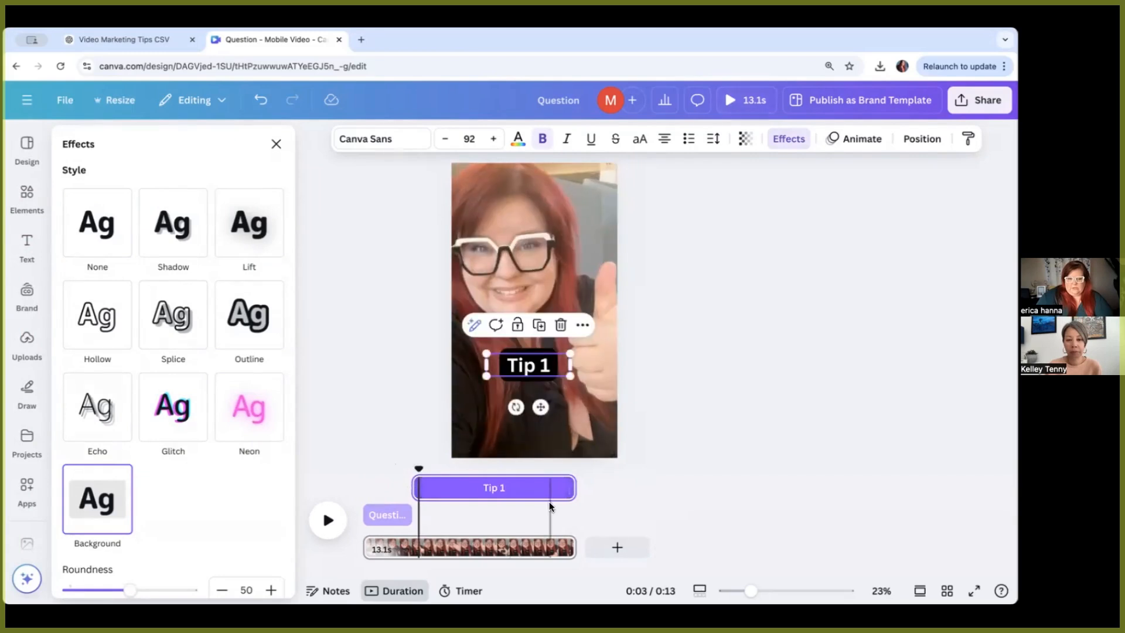
left_click(328, 519)
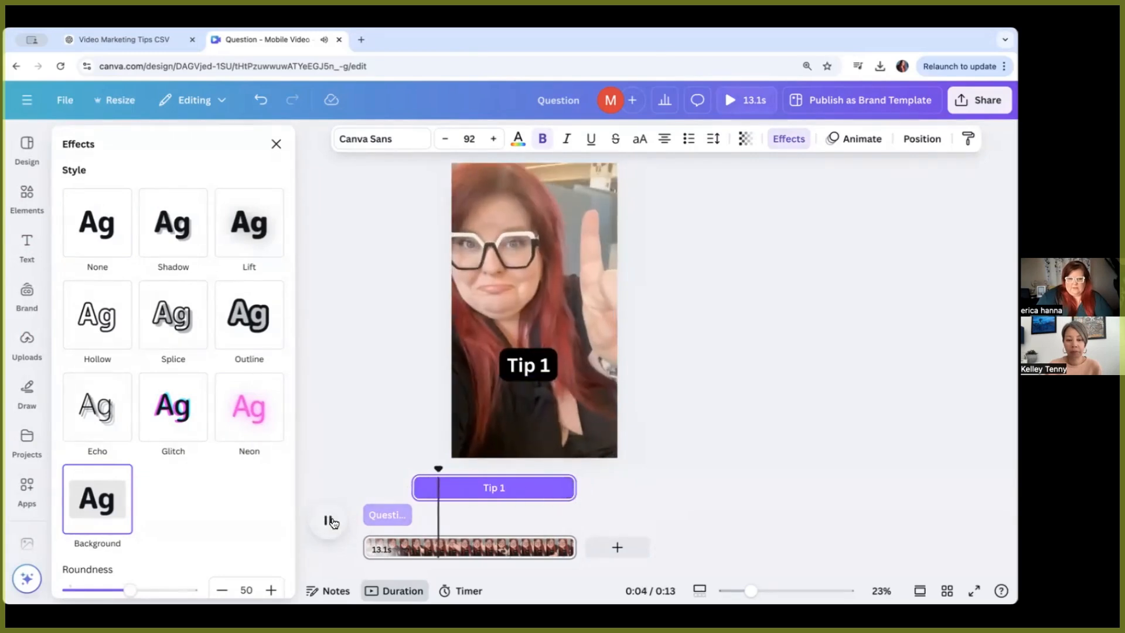
left_click(328, 519)
left_click_drag(461, 470, 396, 469)
left_click(334, 518)
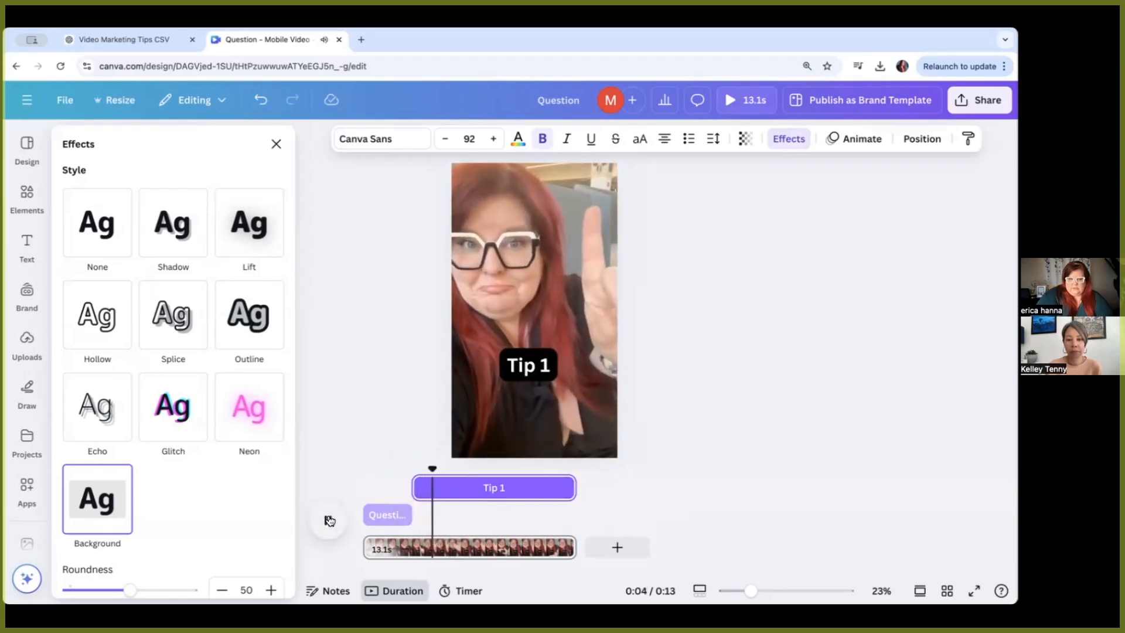
left_click(329, 521)
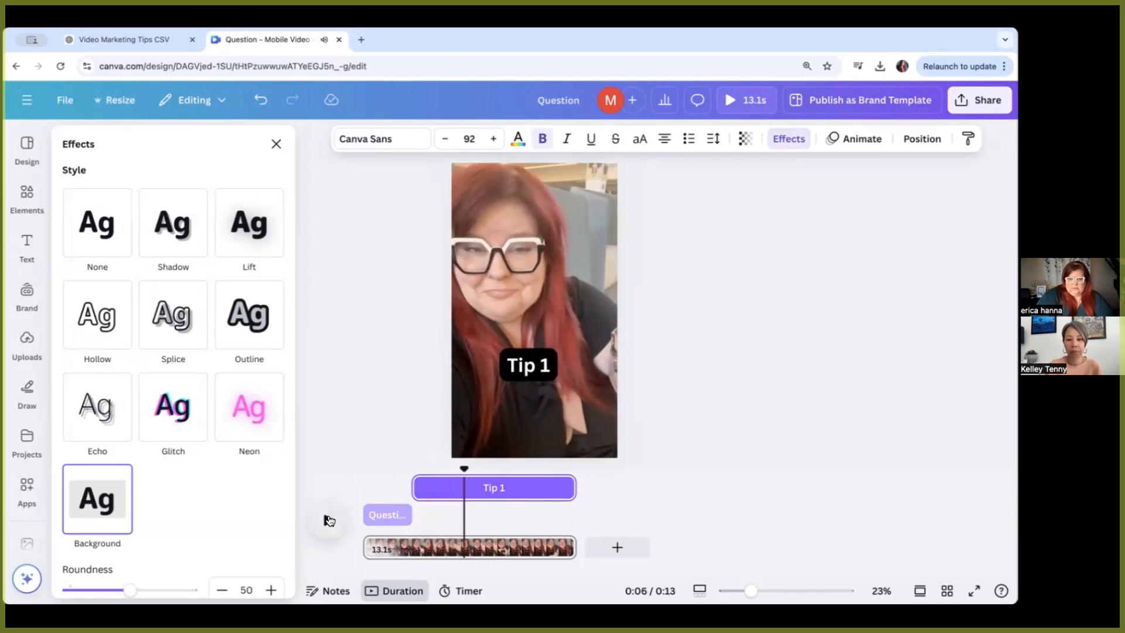
left_click_drag(415, 488, 458, 484)
left_click_drag(571, 514, 508, 514)
left_click(317, 533)
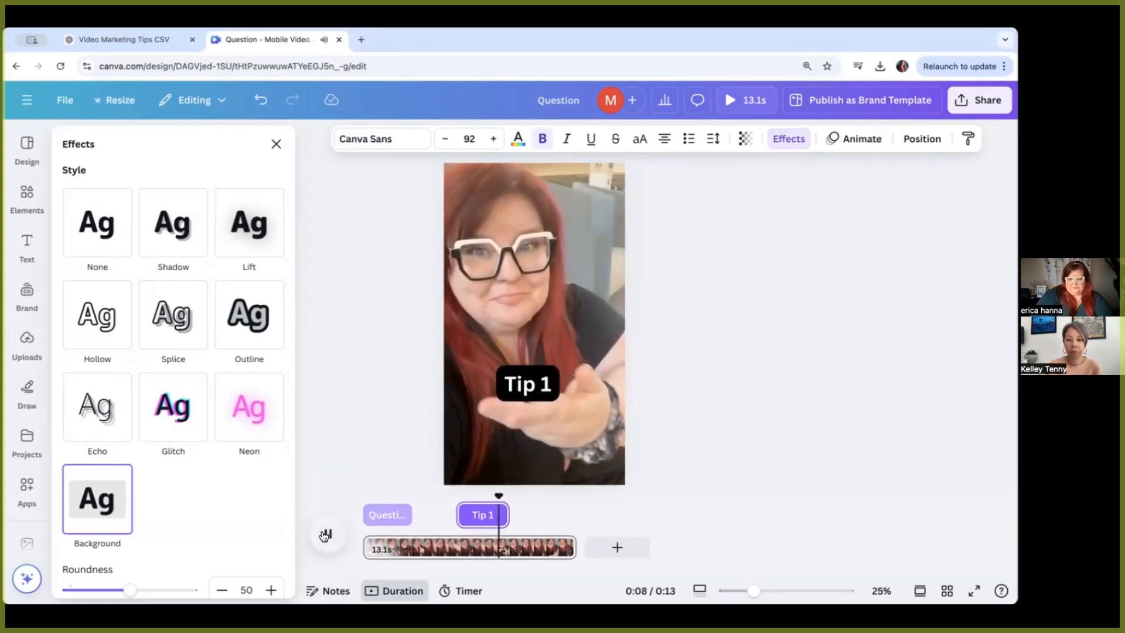
left_click(325, 533)
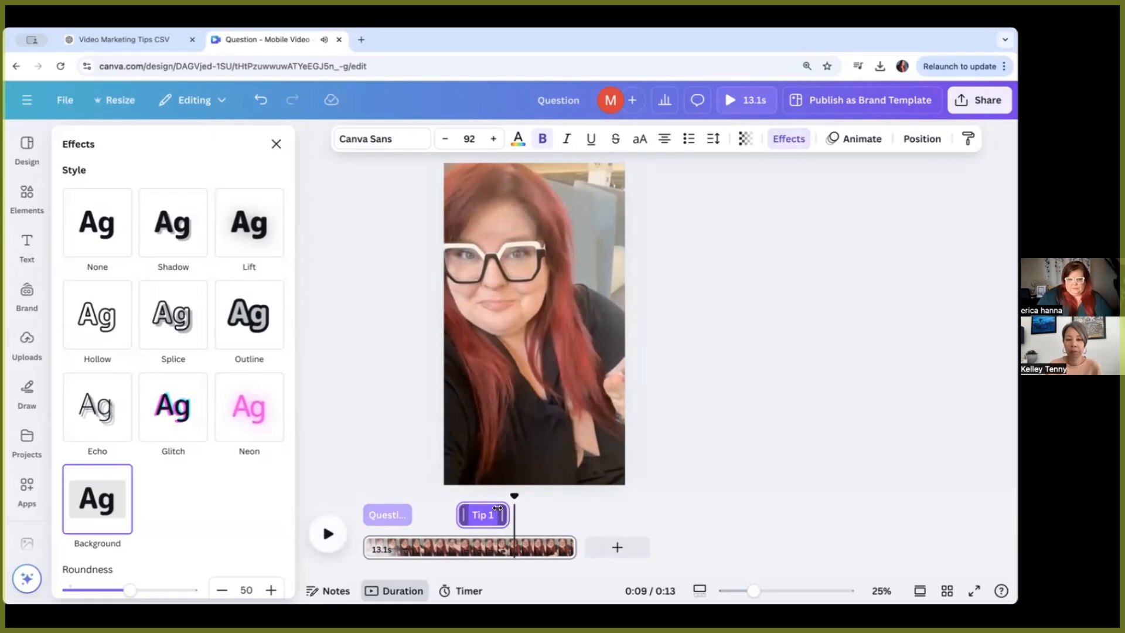
Step: Add another heading timed to start after Tip 1 and set its text to "Good Luck!"
left_click(27, 243)
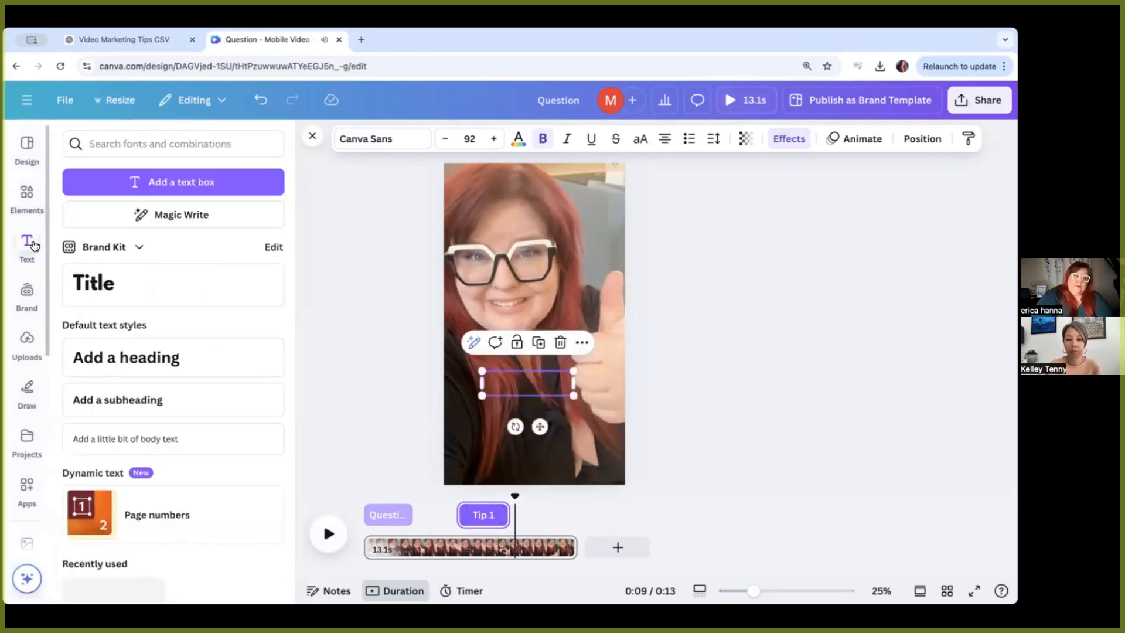
left_click(182, 359)
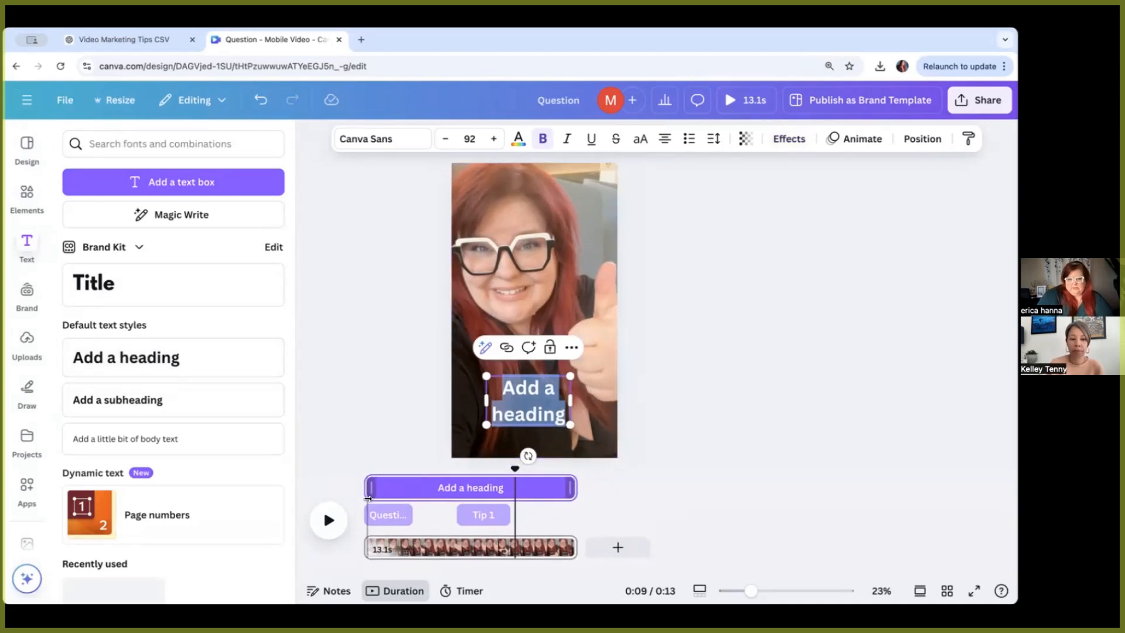
left_click_drag(369, 488, 515, 494)
double_click(538, 403)
type("Good Luck!")
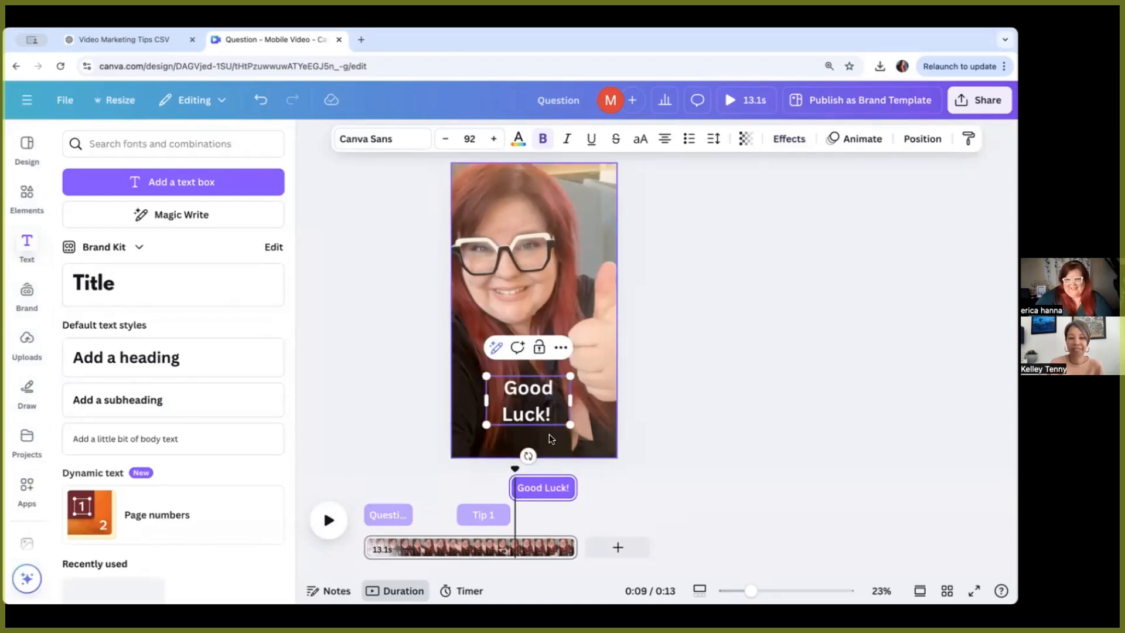
Step: Nudge the new heading's timing, preview it, and replace its text with "Tip 2"
left_click_drag(513, 486, 521, 486)
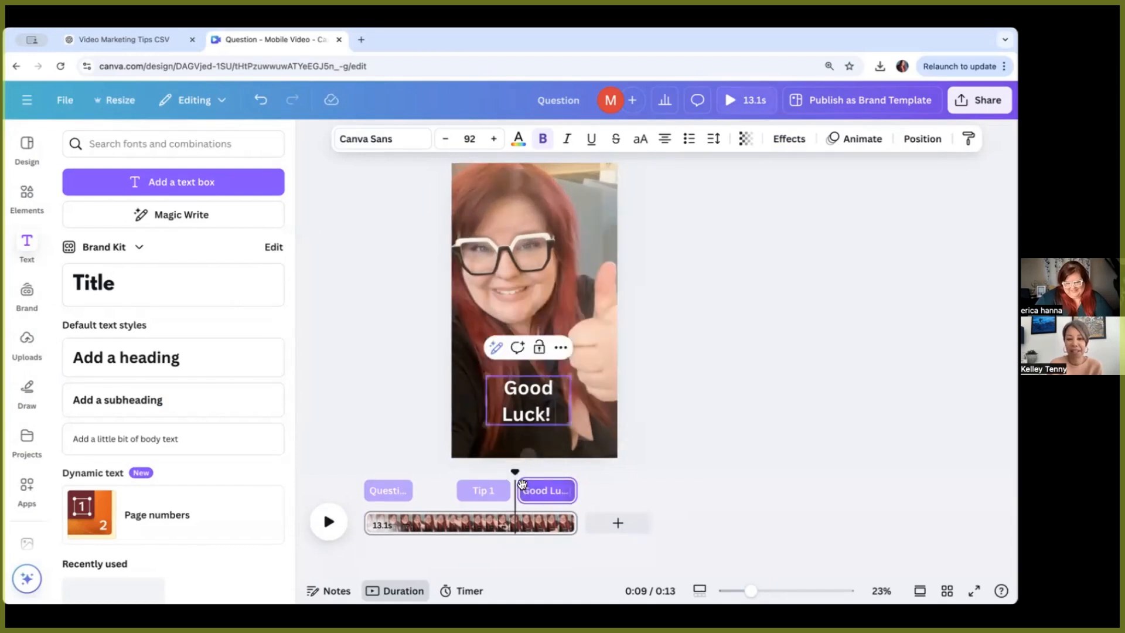
left_click(328, 534)
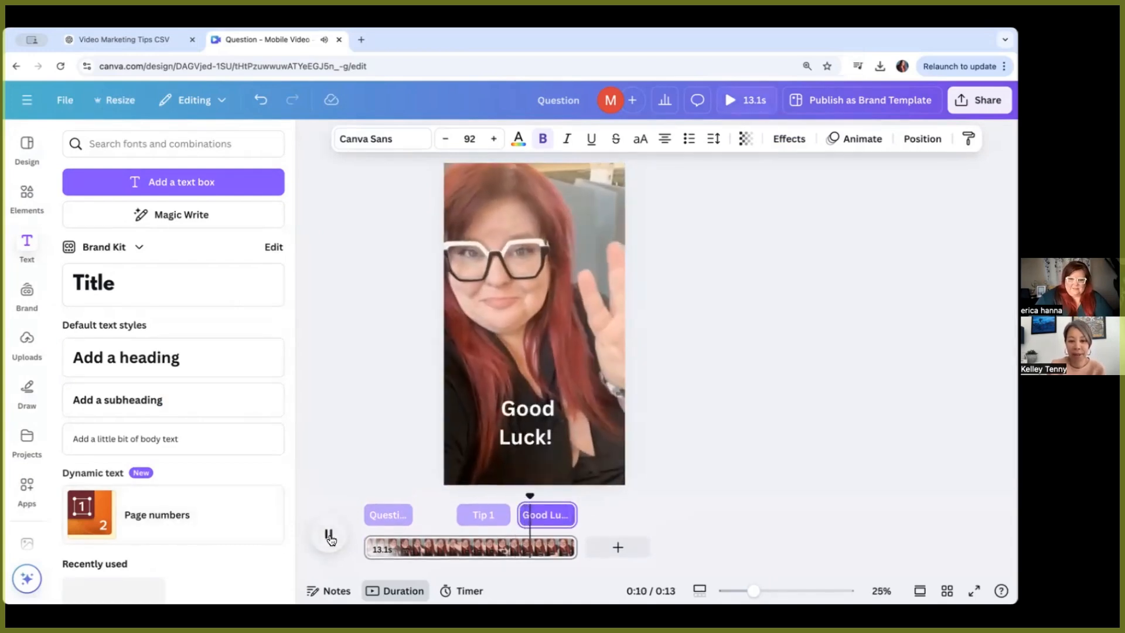
left_click(531, 515)
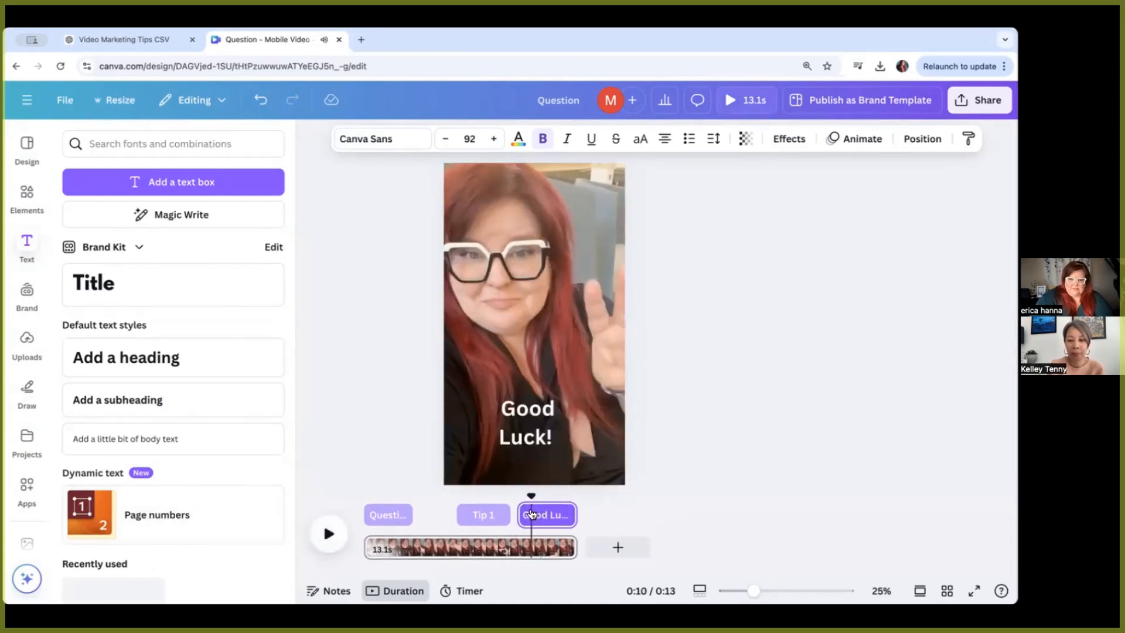
triple_click(526, 446)
type("Tip 2")
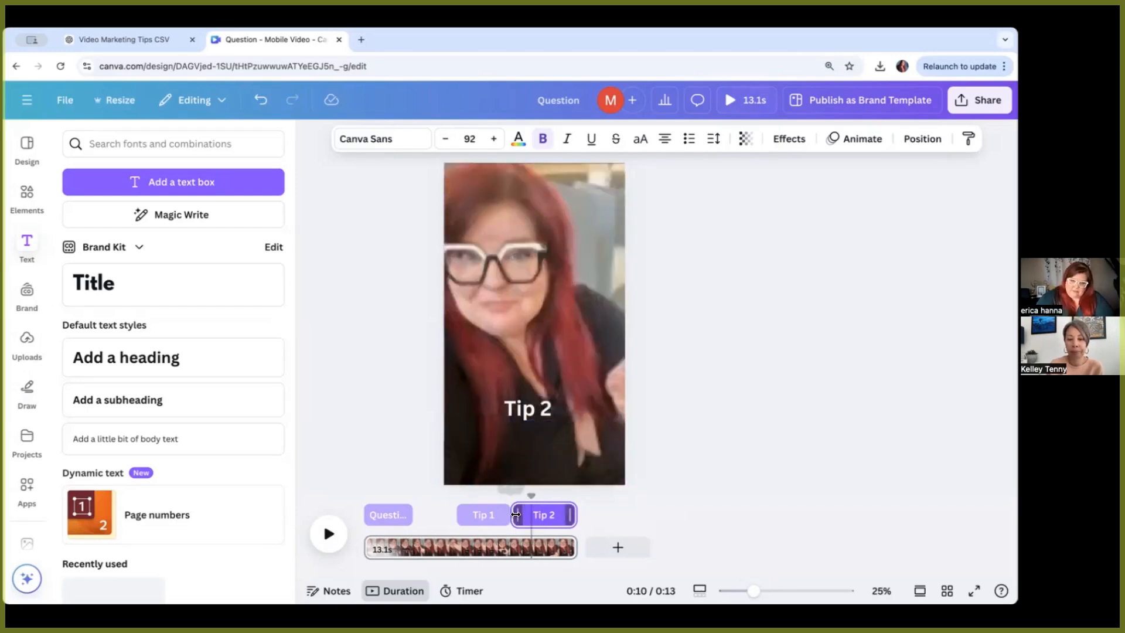
Step: Shorten the Tip 2 heading's duration and preview the Tip 1 and Tip 2 timing
left_click_drag(573, 517, 543, 512)
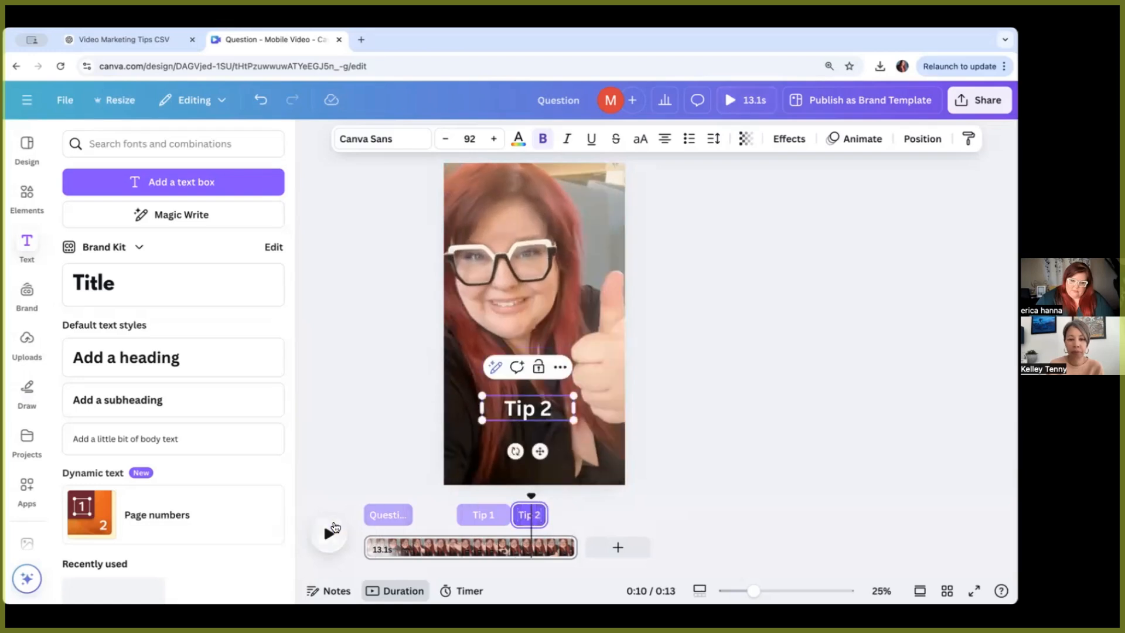
left_click(329, 533)
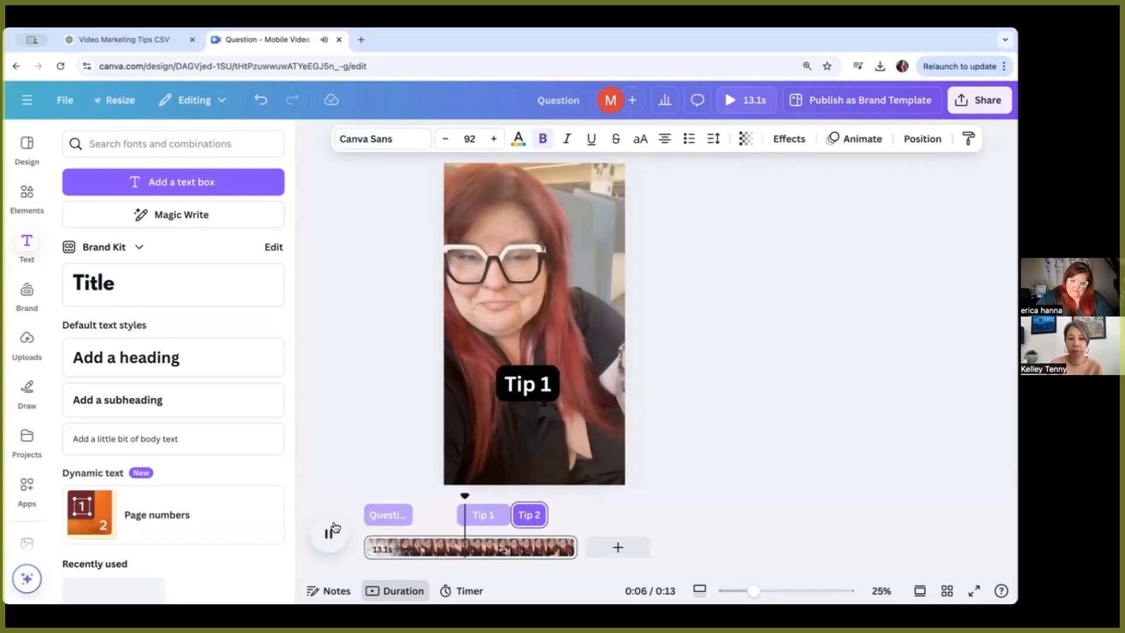
left_click(331, 531)
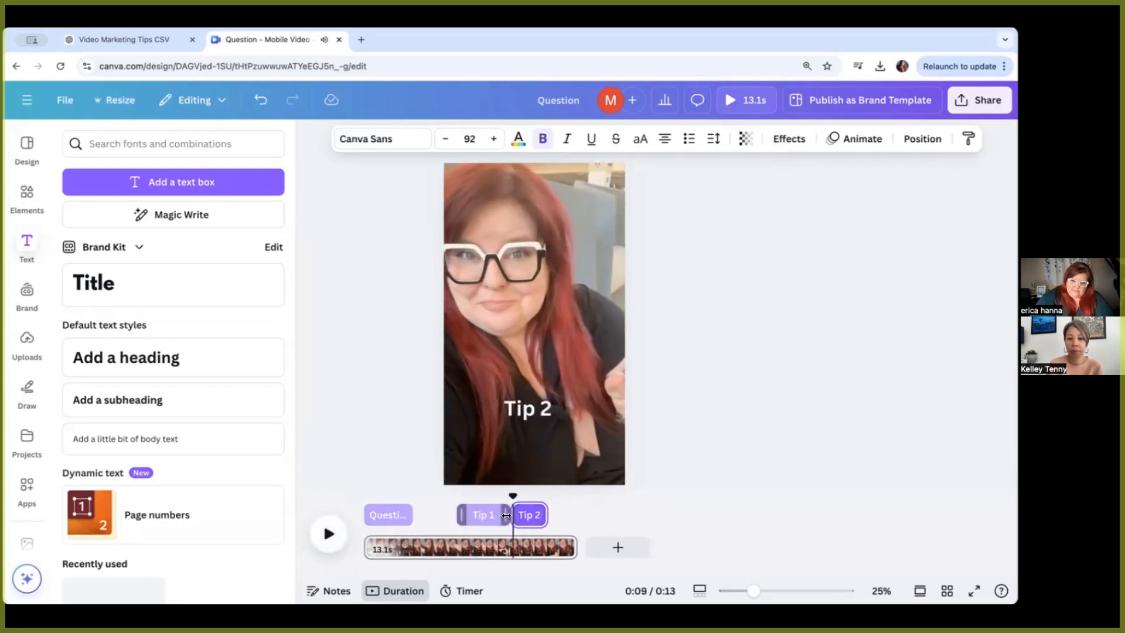
mouse_move(503, 516)
left_mouse_down()
mouse_move(493, 516)
mouse_move(503, 515)
left_mouse_up()
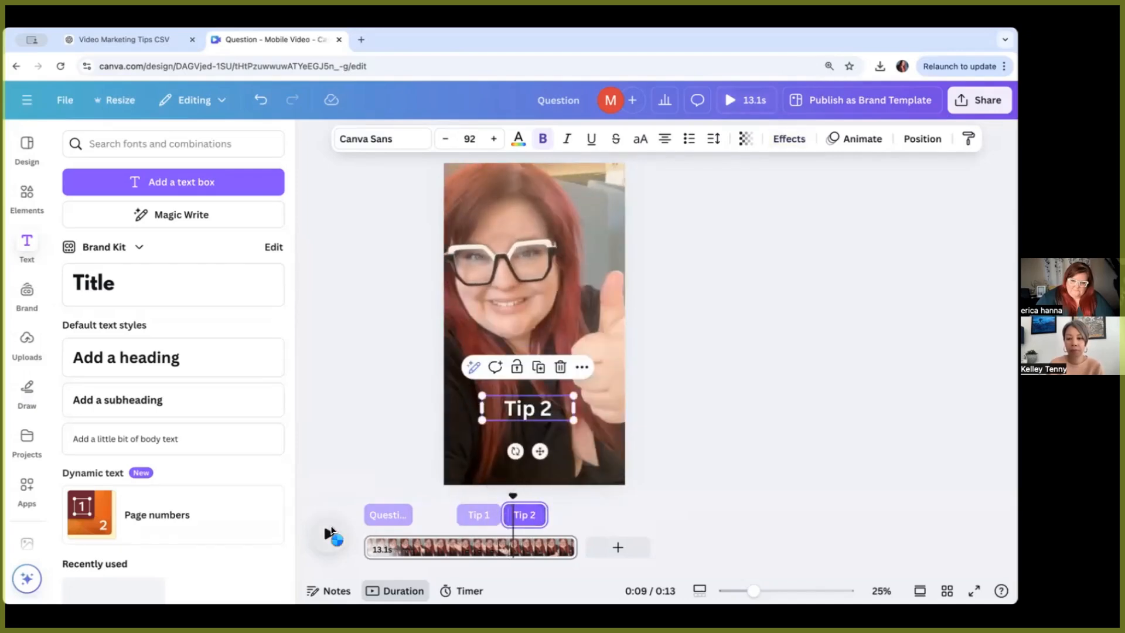
left_click(330, 532)
left_click(331, 532)
Step: Add a new heading near the end of the video with the text "Good Luck!"
mouse_move(552, 497)
left_mouse_down()
mouse_move(476, 499)
mouse_move(560, 511)
left_mouse_up()
left_click(148, 367)
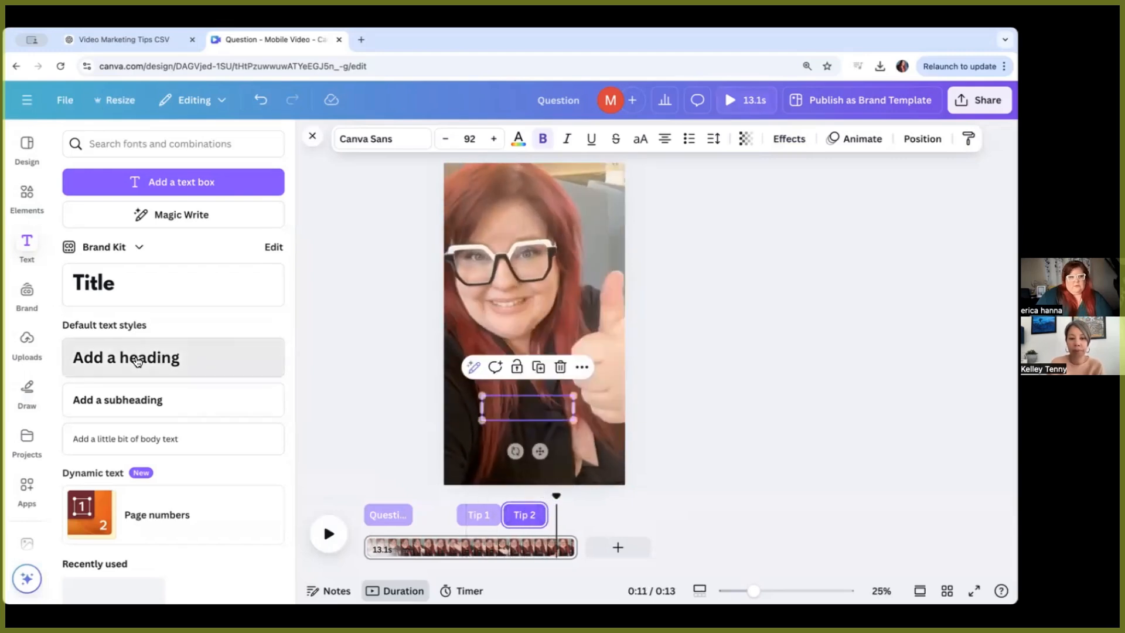
type("Goo")
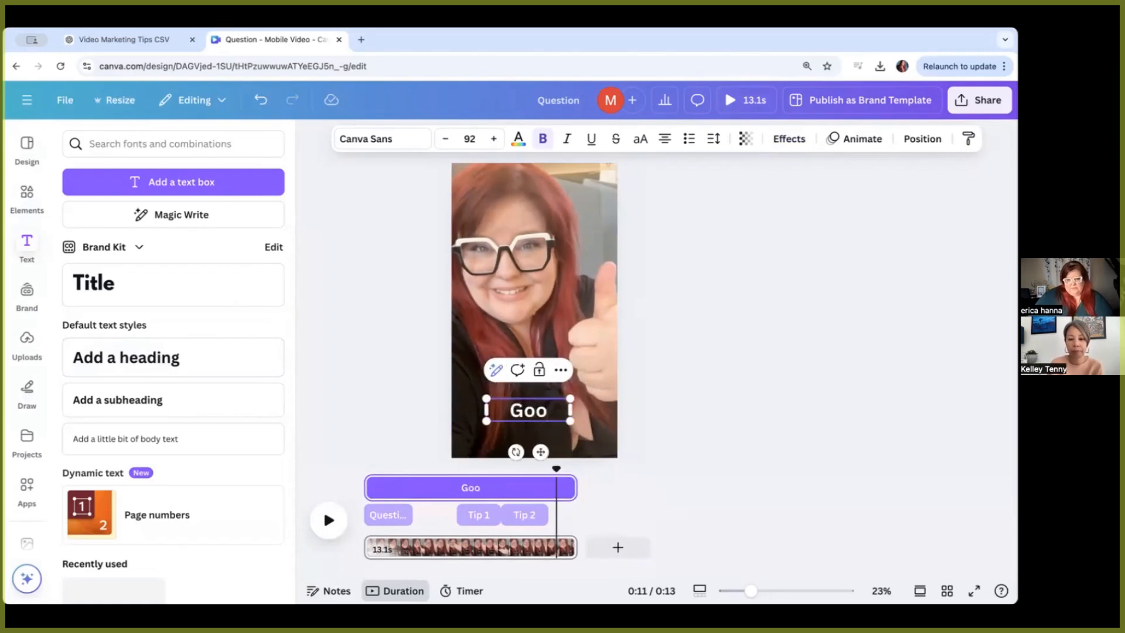
type("d Luck!")
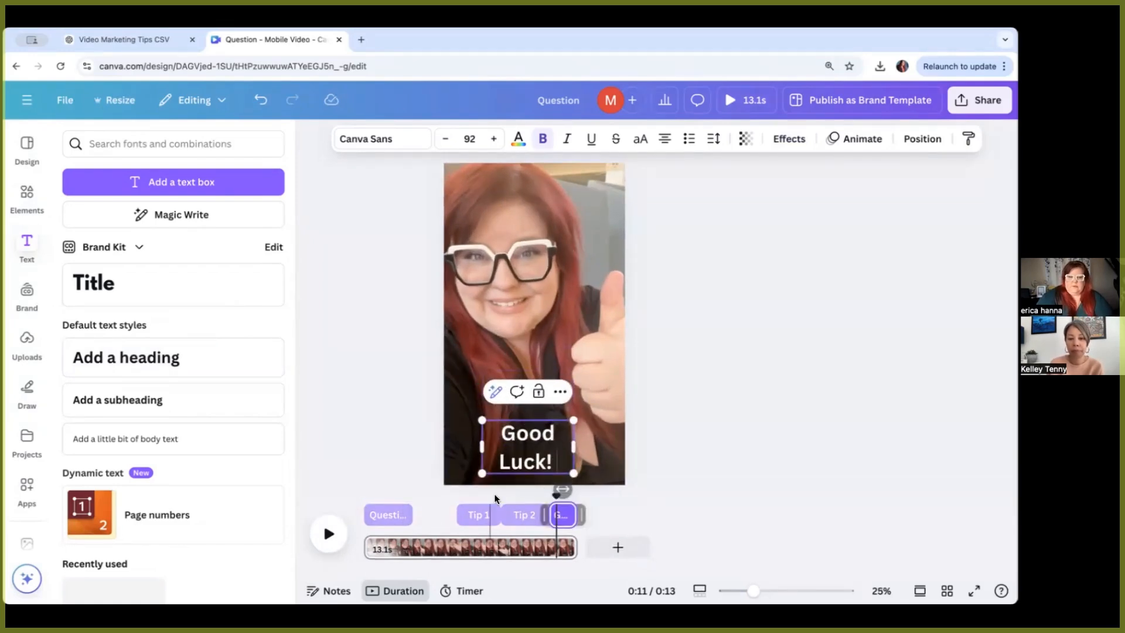
Step: Apply the Background text effect to the Good Luck! heading
key("ctrl+a")
left_click(789, 138)
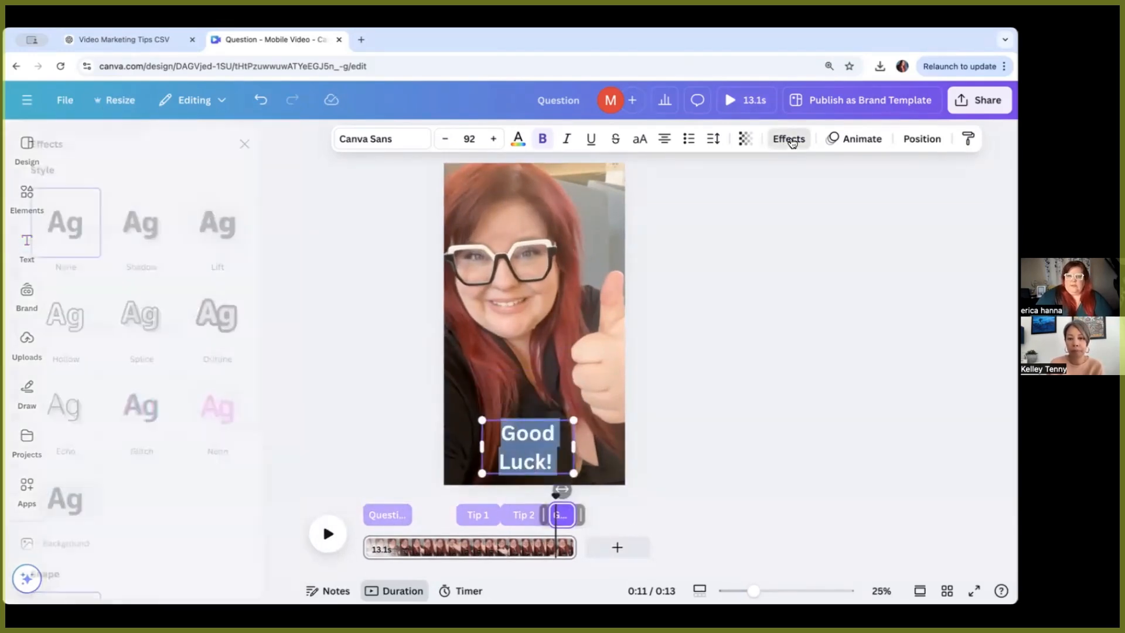
left_click(94, 505)
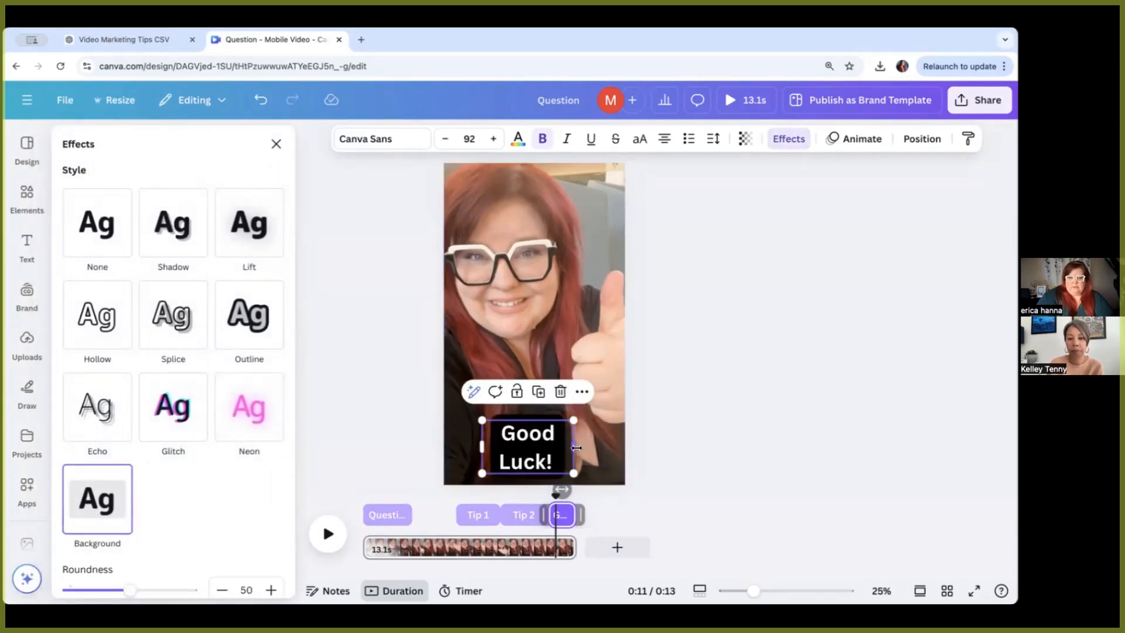
left_click(617, 498)
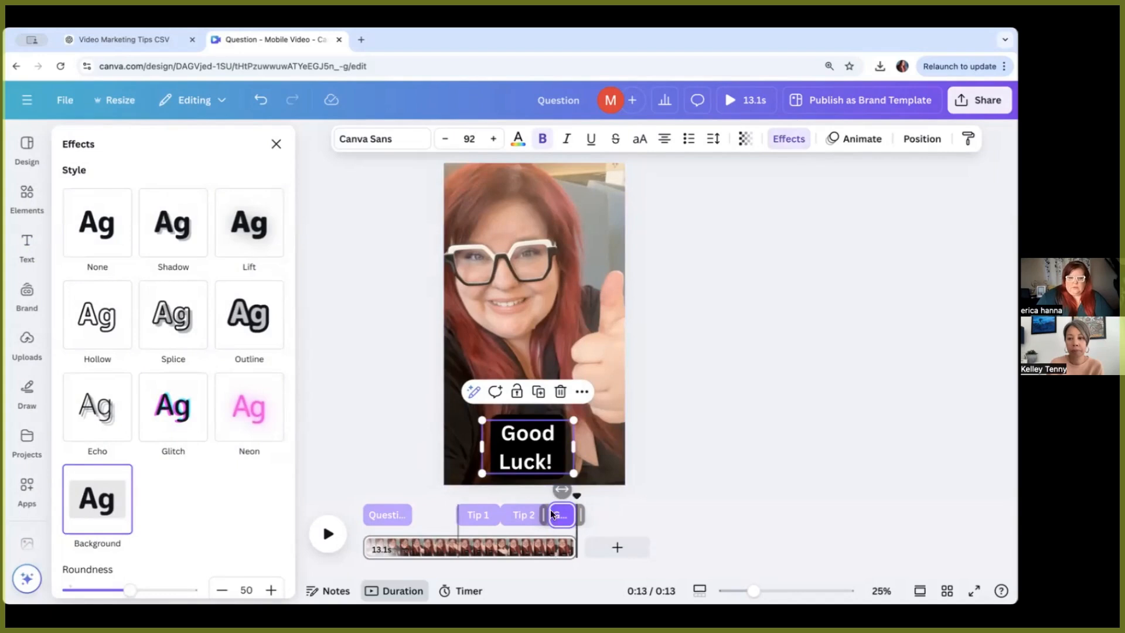
Step: Open the Bulk create app and upload the video marketing tips CSV as the data source
left_click(388, 519)
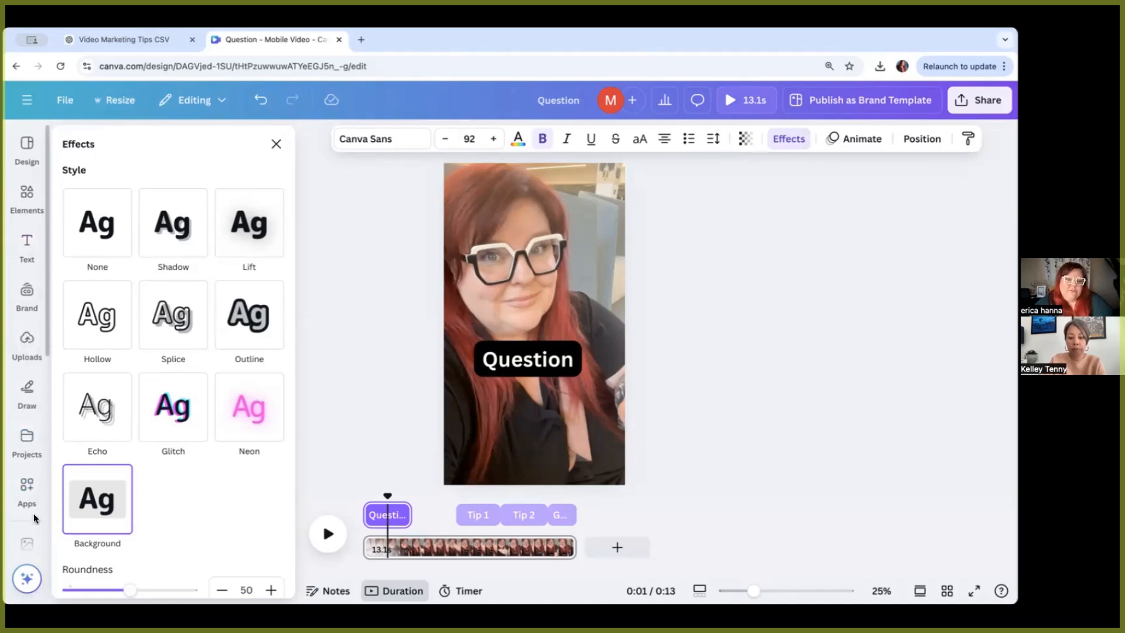
left_click(24, 489)
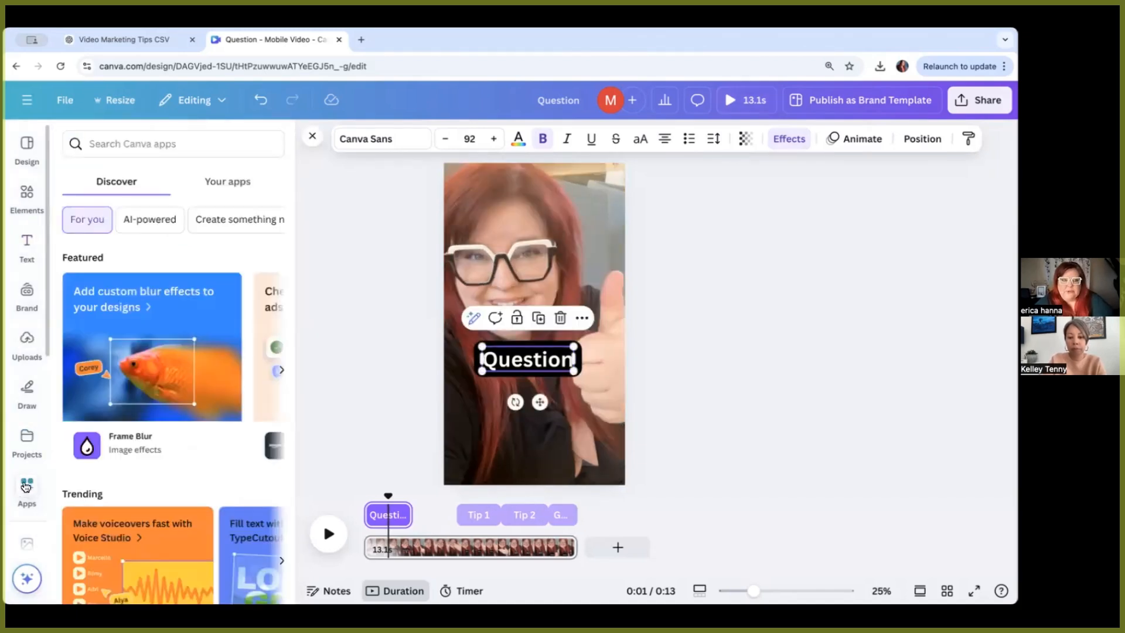
left_click(134, 145)
type("bulk create")
key("Return")
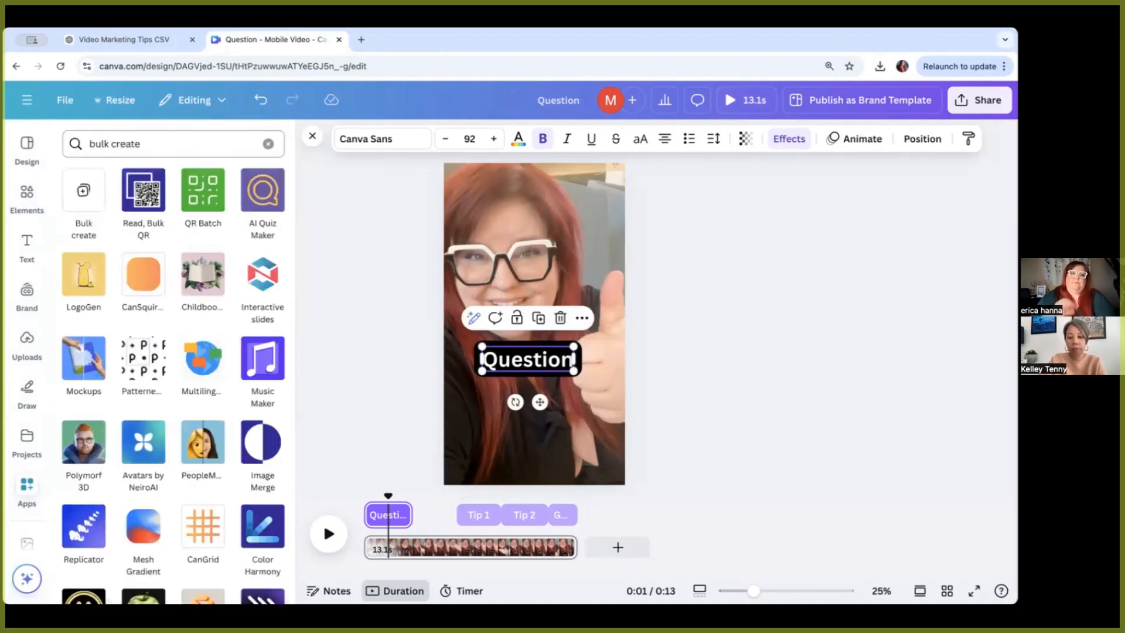
left_click(87, 192)
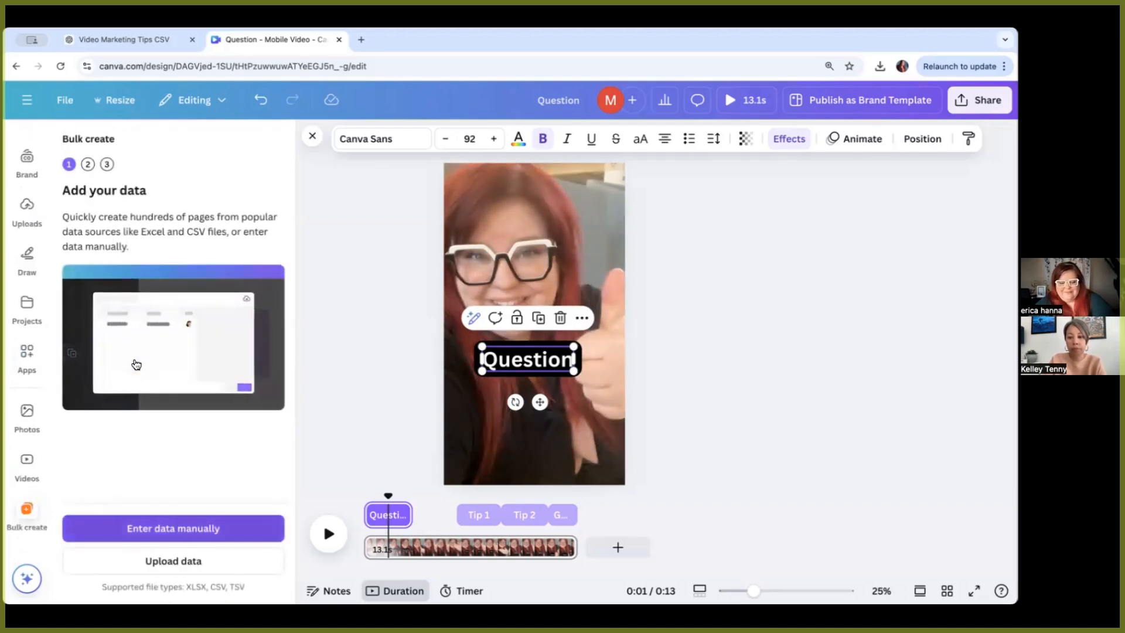
left_click(170, 561)
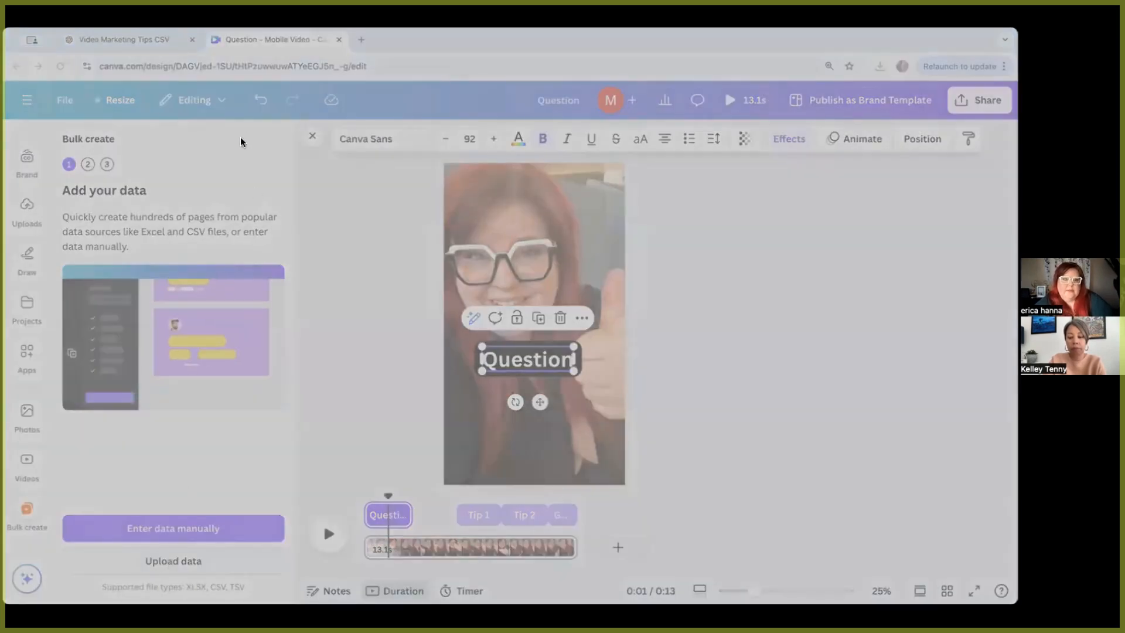
left_click(936, 592)
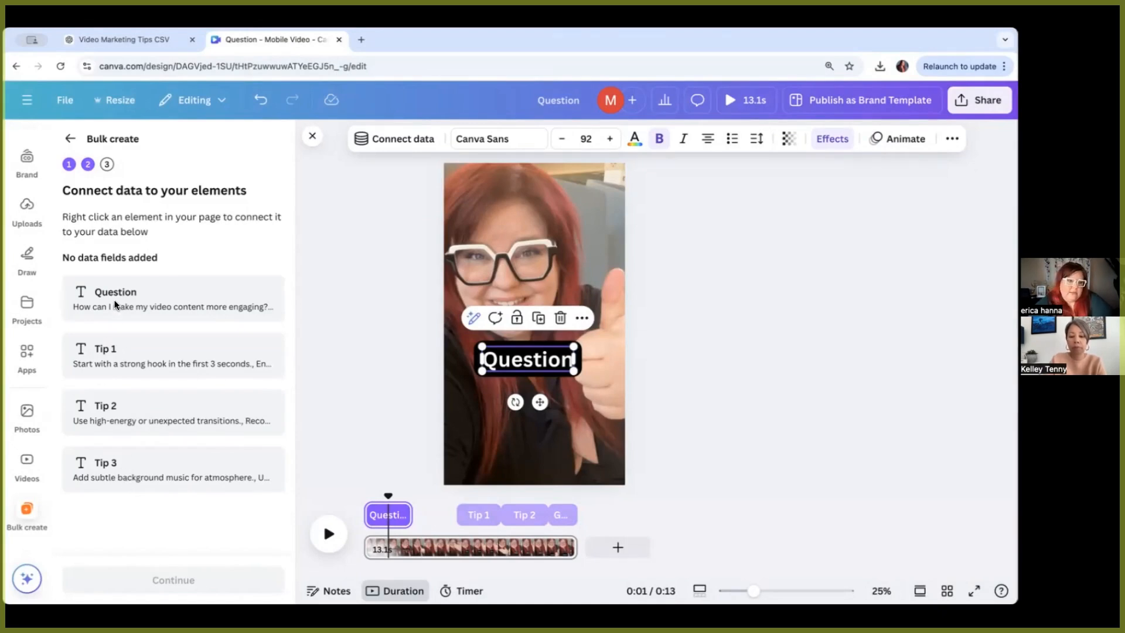
Step: Connect the Question heading to the Question data field
left_click(515, 358)
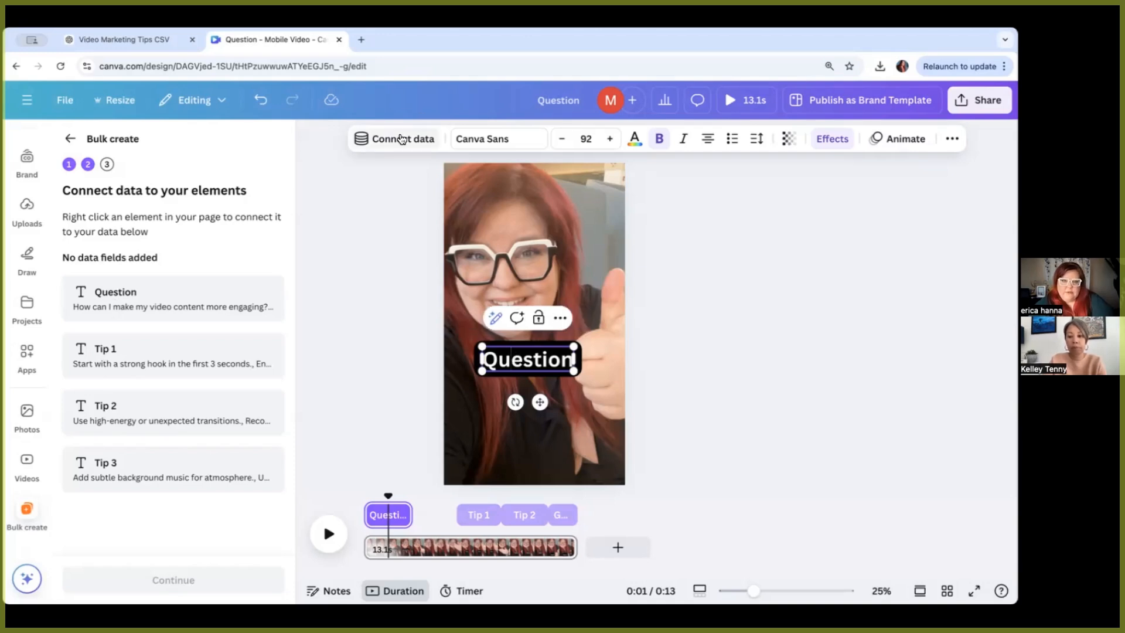
left_click(399, 139)
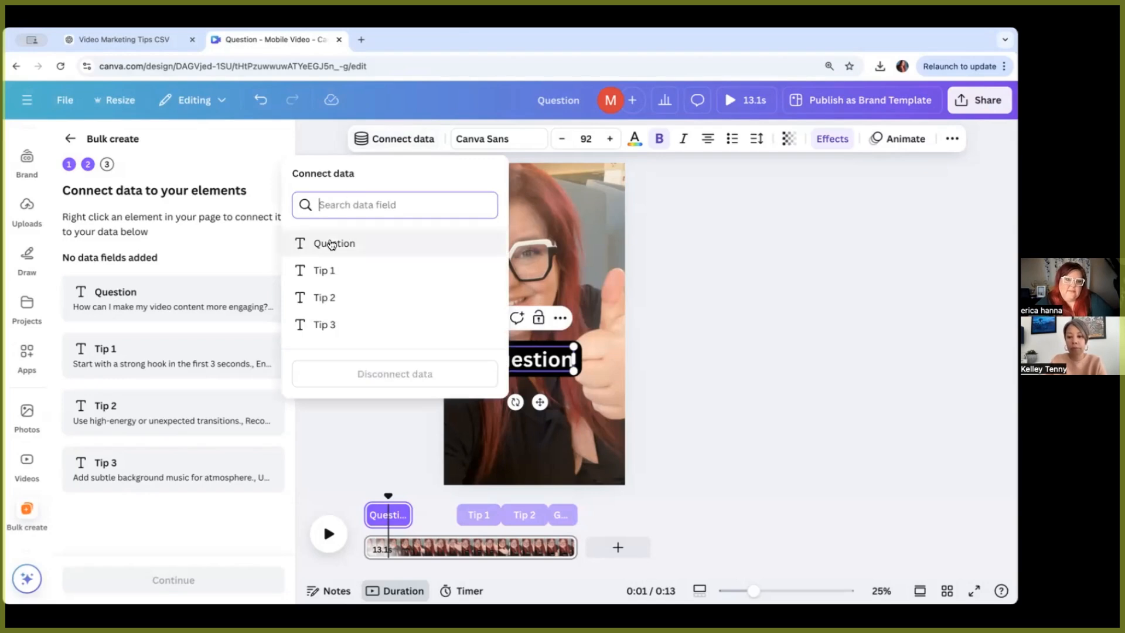
left_click(332, 244)
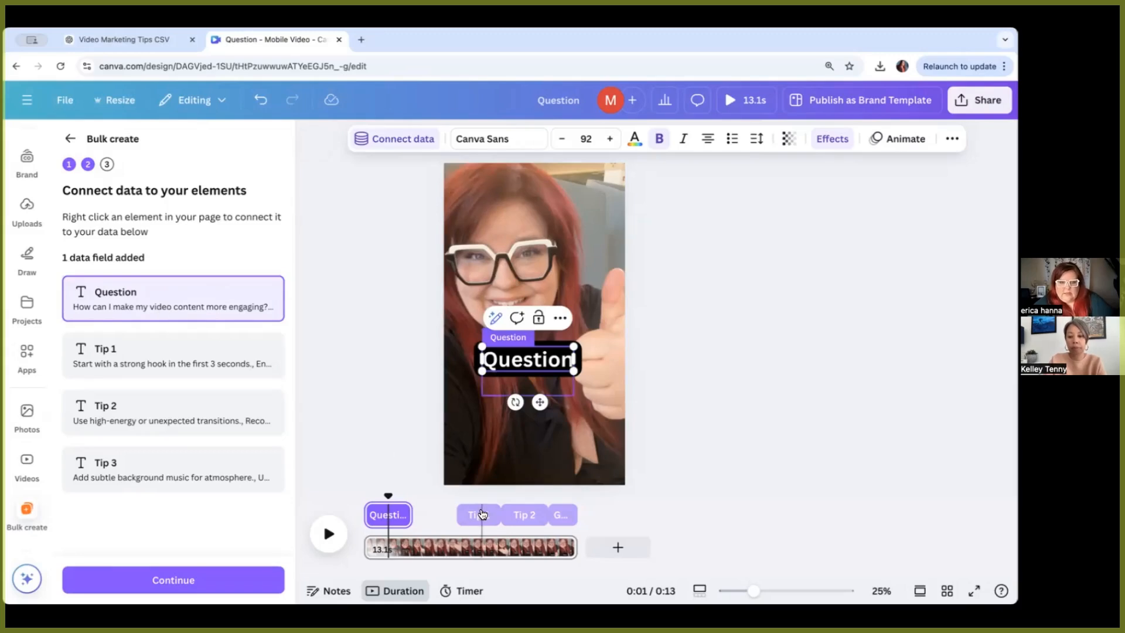
Step: Connect the Tip 1 heading to the Tip 1 data field
left_click(413, 141)
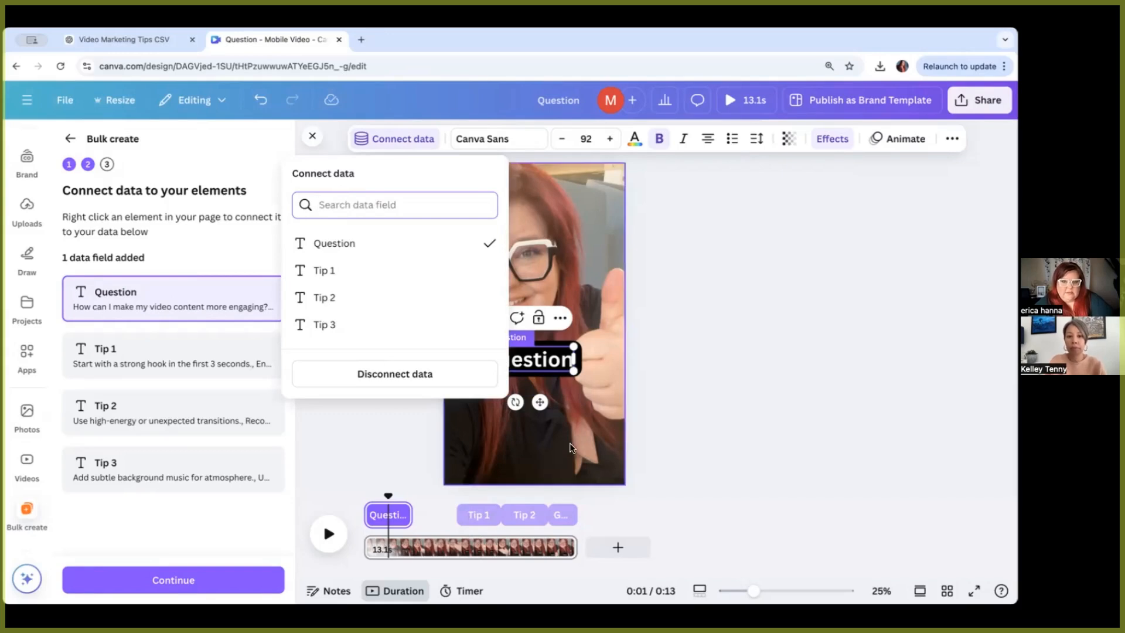
left_click(480, 516)
left_click(687, 260)
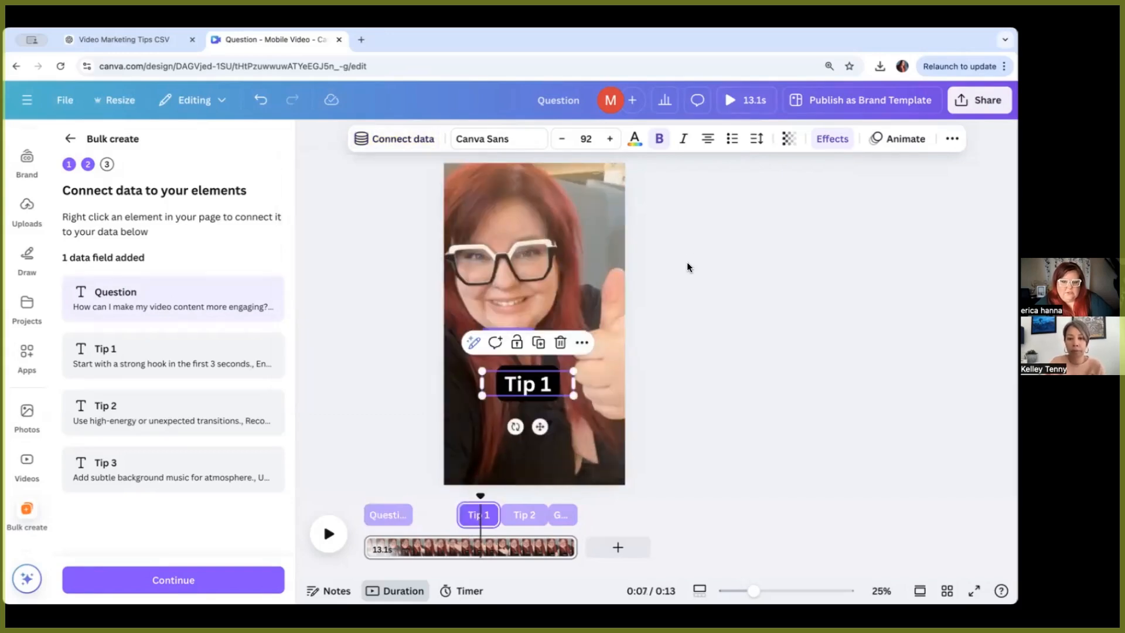
left_click(479, 515)
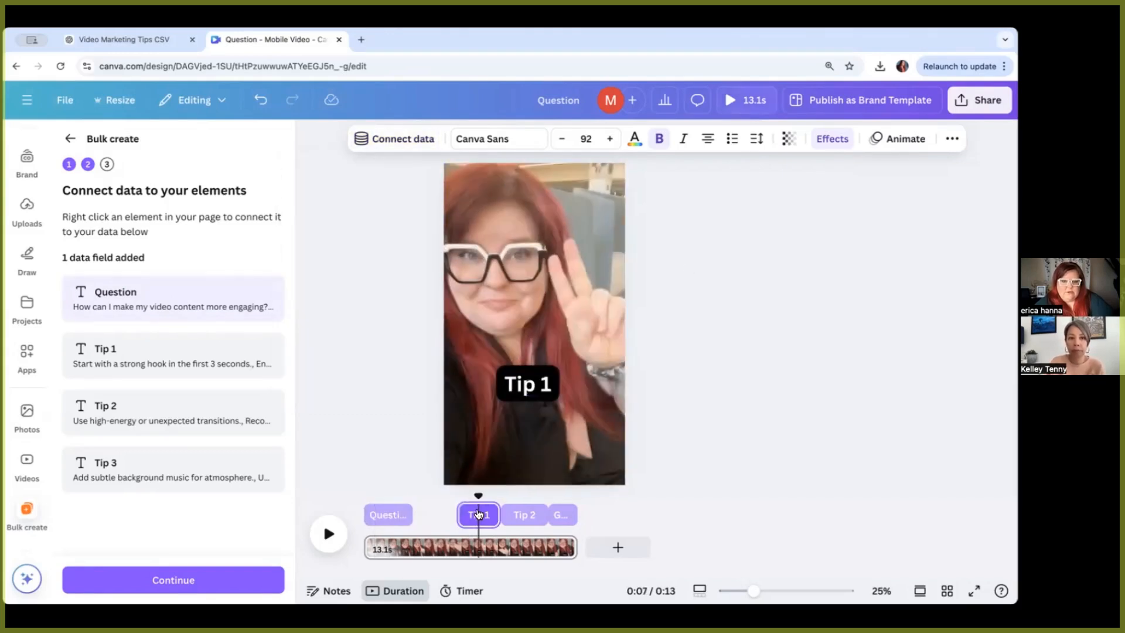
left_click(526, 393)
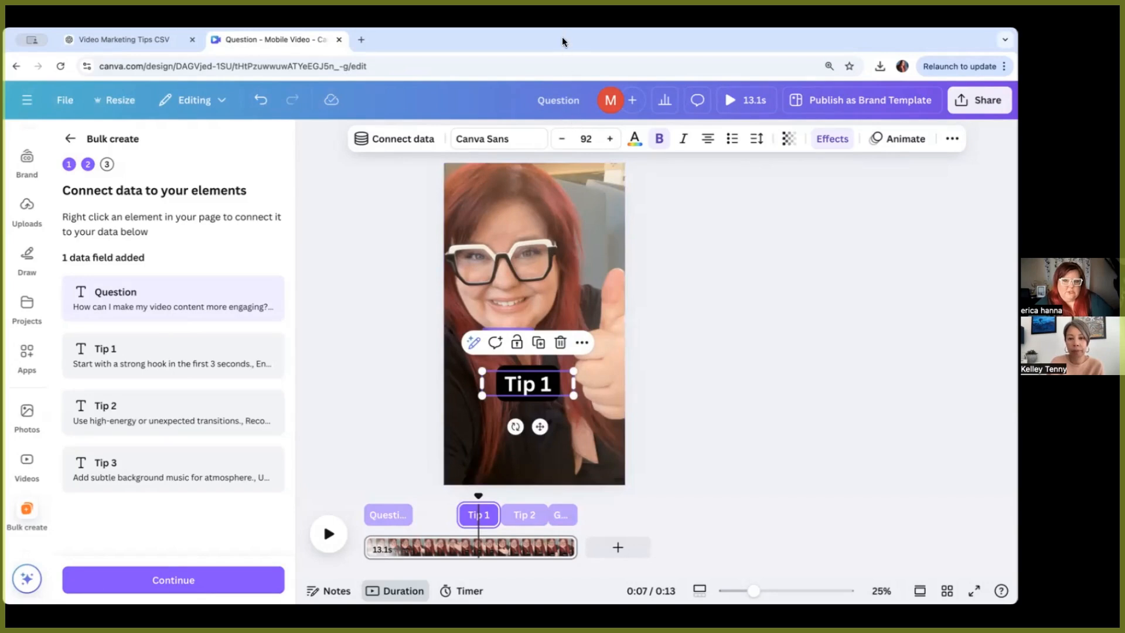
left_click(405, 138)
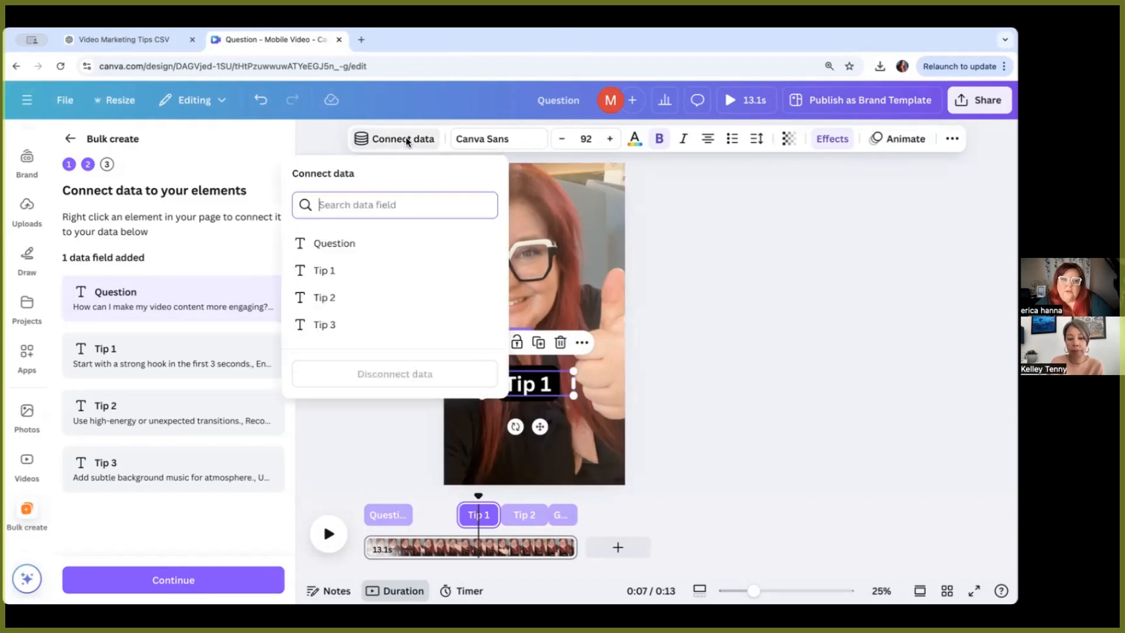
left_click(334, 272)
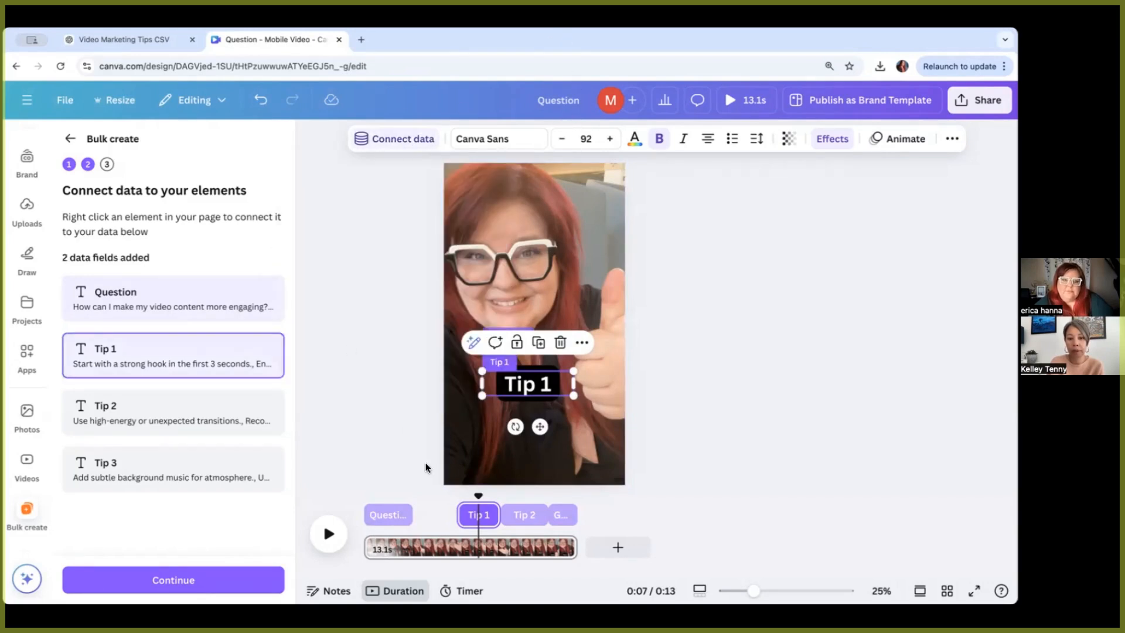
Step: Connect the Tip 2 heading to the Tip 2 data field and generate 10 designs from all rows
left_click(518, 512)
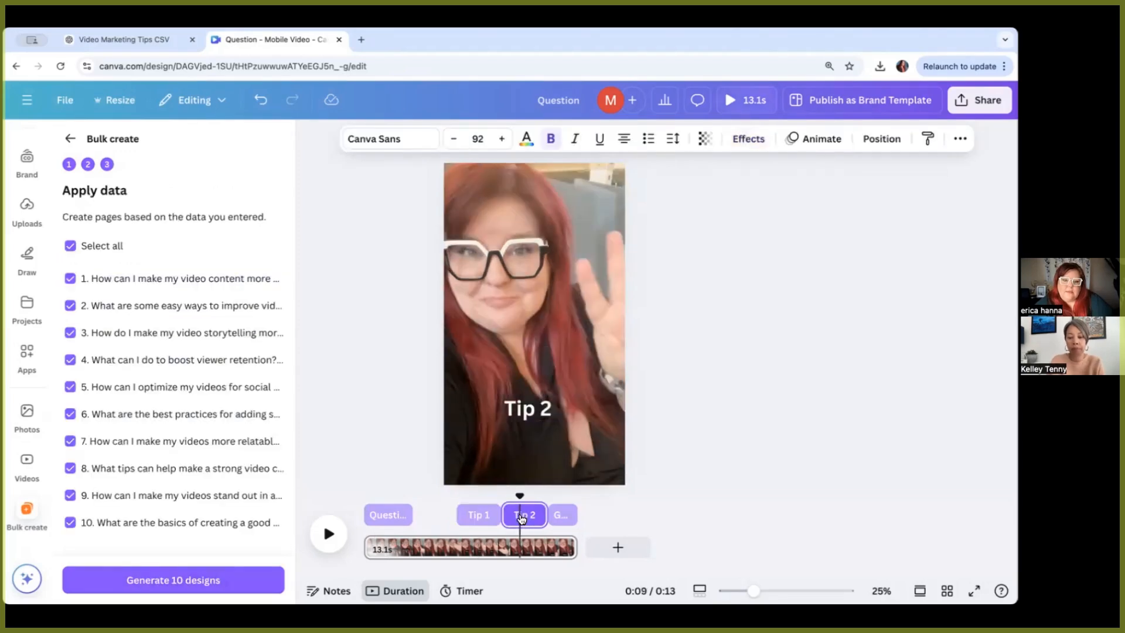
left_click(528, 408)
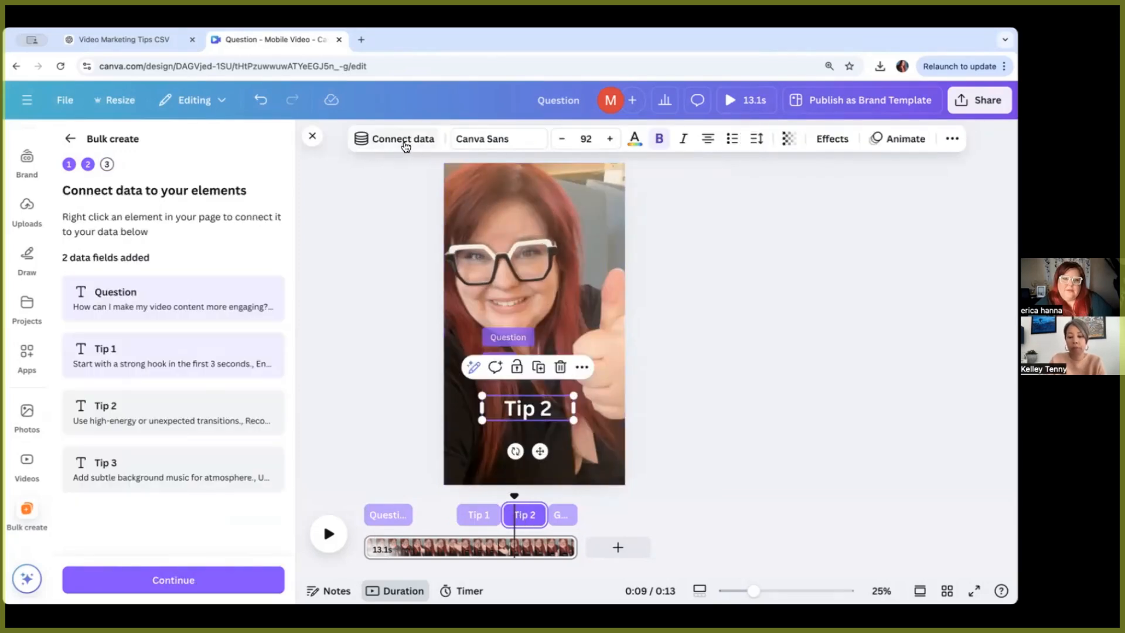
left_click(402, 140)
left_click(325, 297)
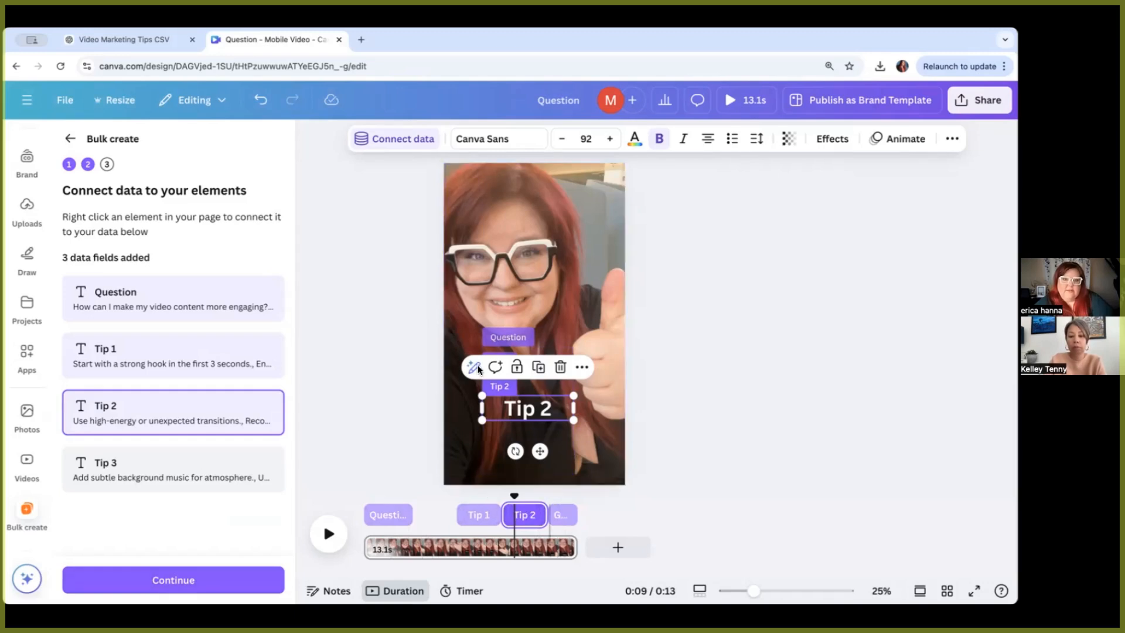
left_click(188, 582)
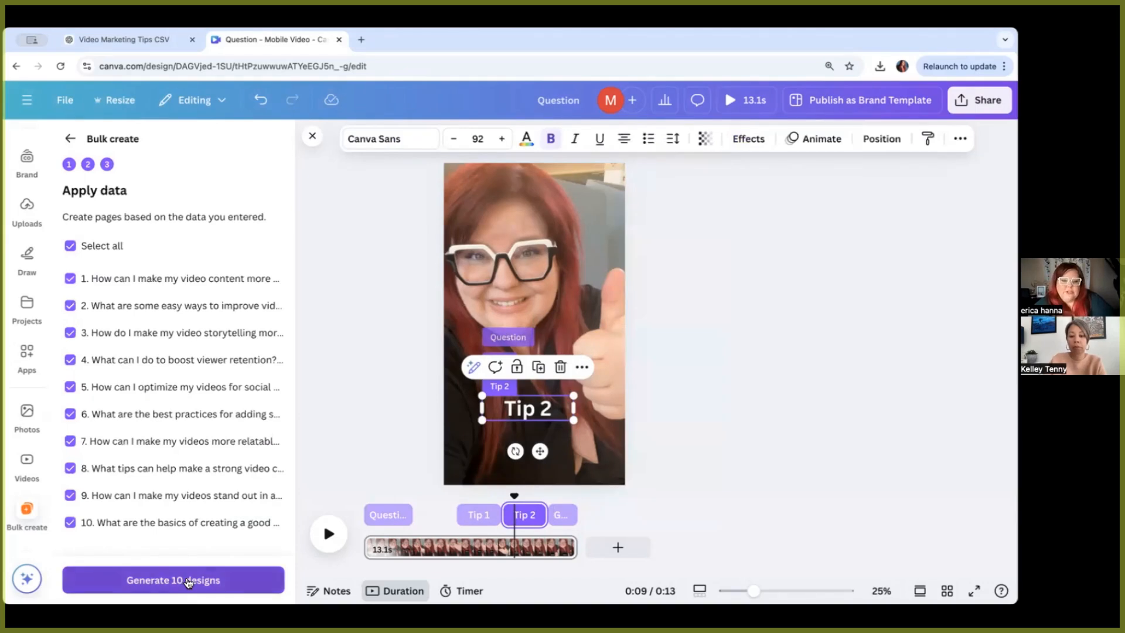
left_click(188, 581)
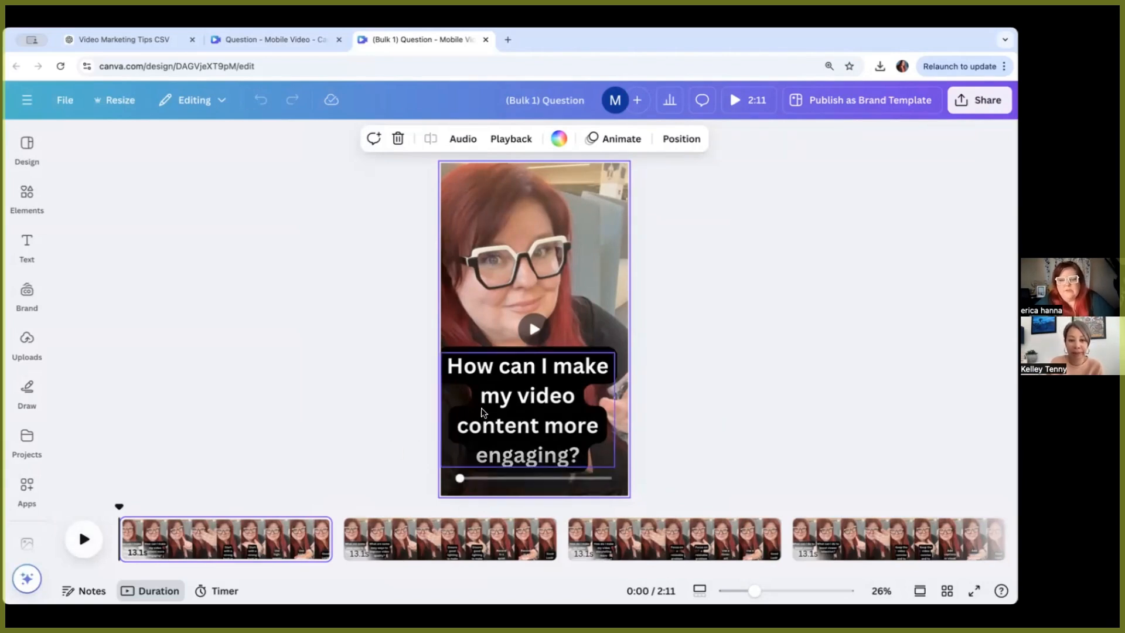
Step: Preview the generated video and reduce the first tip text's font size to 67, repositioning its box
left_click(83, 543)
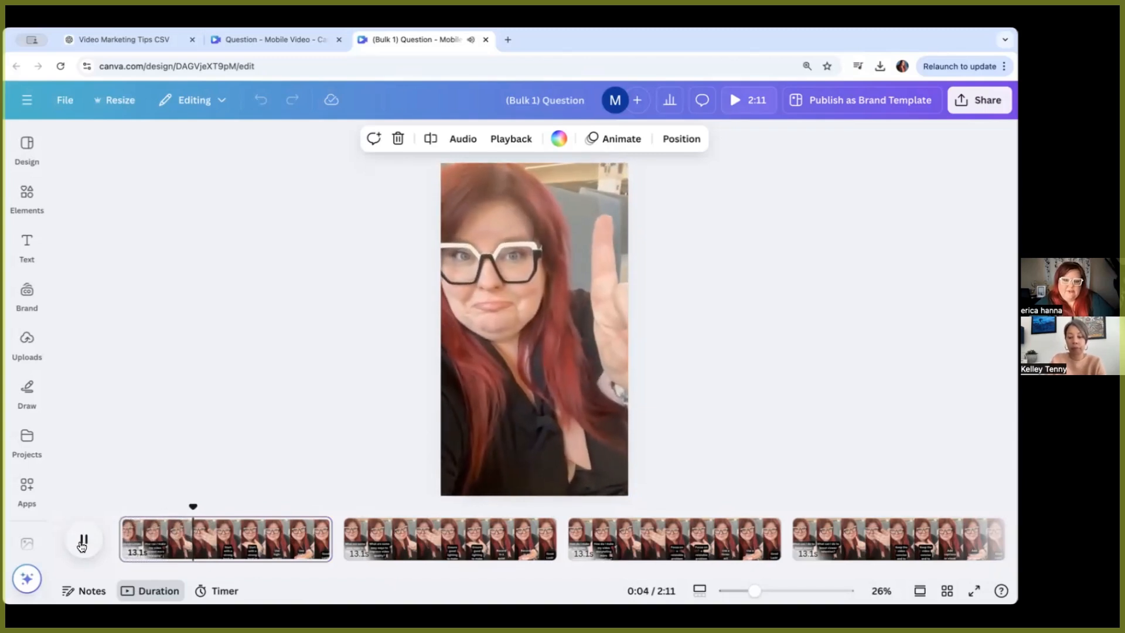
left_click(88, 540)
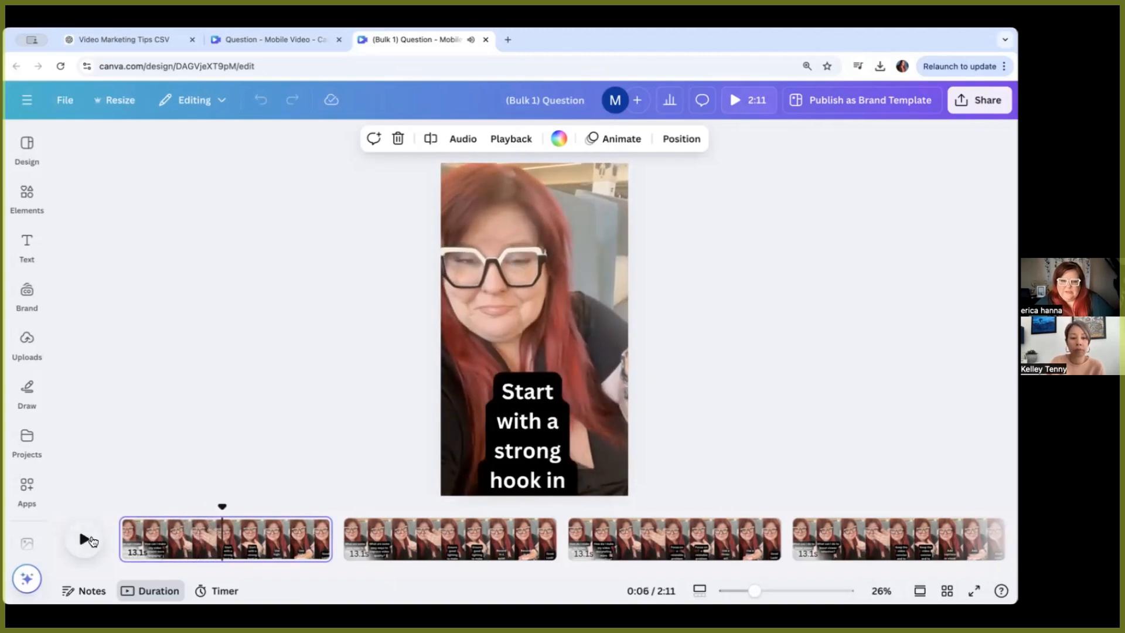
left_click(530, 426)
left_click_drag(532, 423, 528, 352)
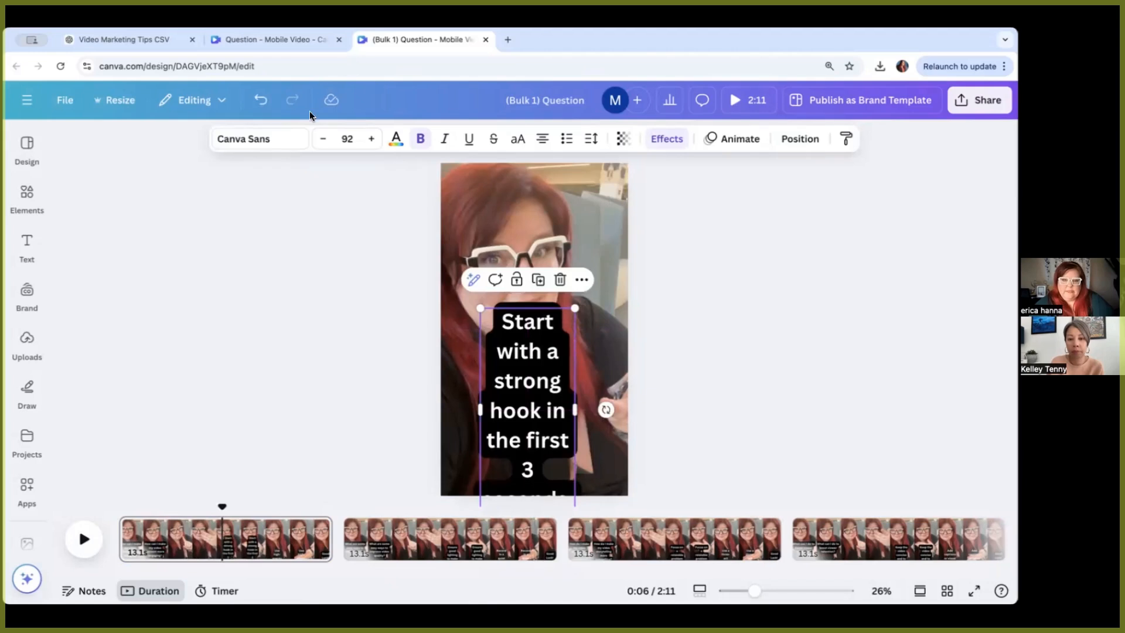
left_click(323, 141)
left_click(324, 141)
left_click(324, 141)
left_click(323, 141)
left_click(323, 141)
left_click(324, 142)
left_click(324, 142)
left_click(324, 141)
left_click(324, 142)
left_click(324, 142)
left_click_drag(524, 351, 524, 388)
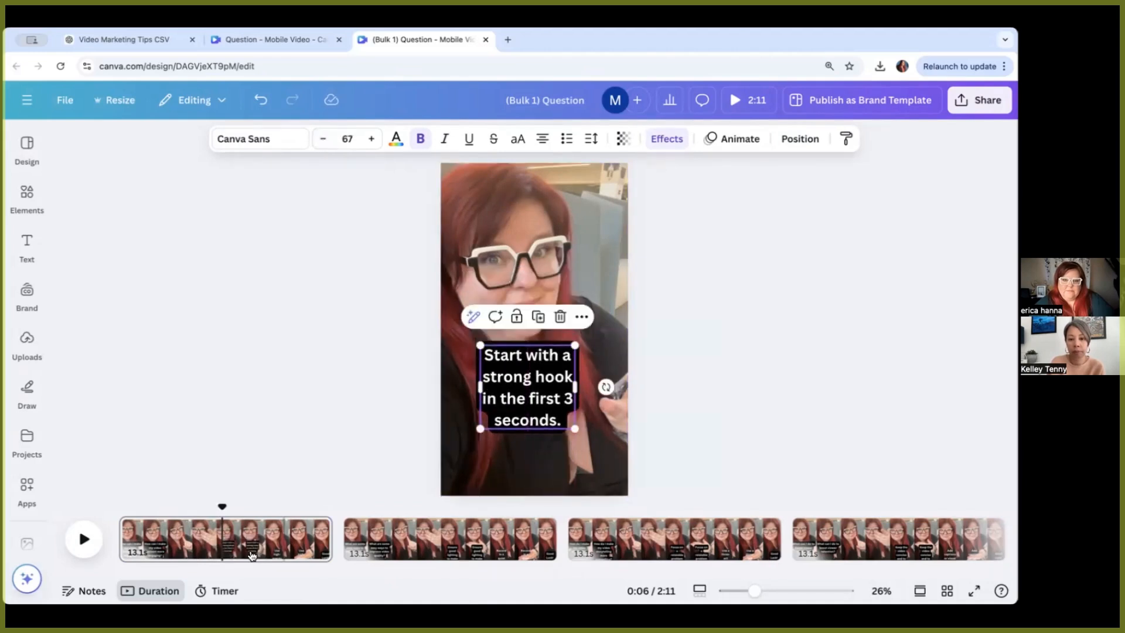
Step: Reduce the second tip text's font size to 53 and preview playback
left_click(293, 542)
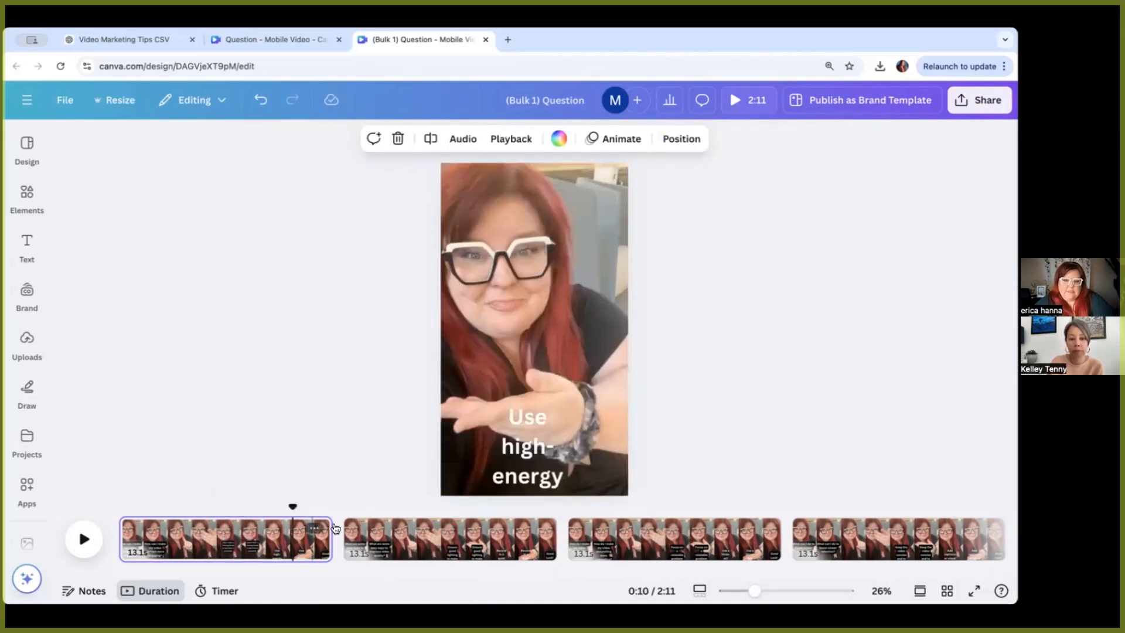
left_click(536, 448)
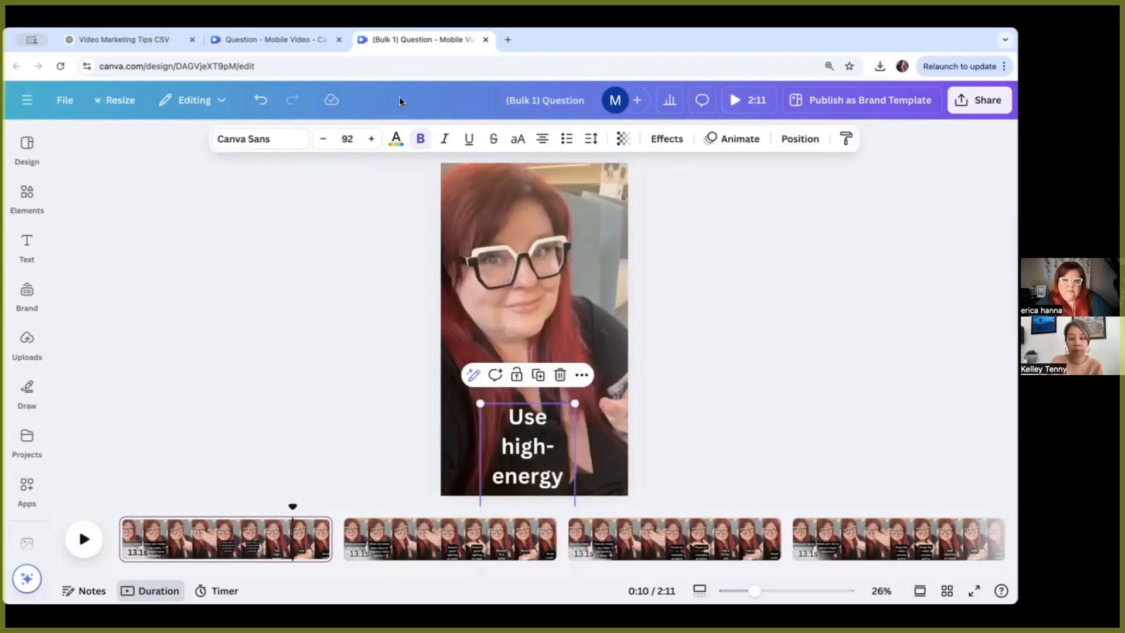
left_click(324, 141)
left_click(325, 141)
left_click(324, 141)
left_click(325, 141)
left_click(326, 141)
left_click(325, 141)
left_click(325, 141)
left_click(325, 141)
left_click(325, 141)
left_click(326, 142)
left_click(325, 141)
left_click(326, 141)
left_click(326, 142)
left_click(325, 142)
left_click(325, 141)
left_click(325, 141)
left_click(325, 141)
left_click(325, 141)
left_click(326, 141)
left_click(325, 141)
left_click(326, 141)
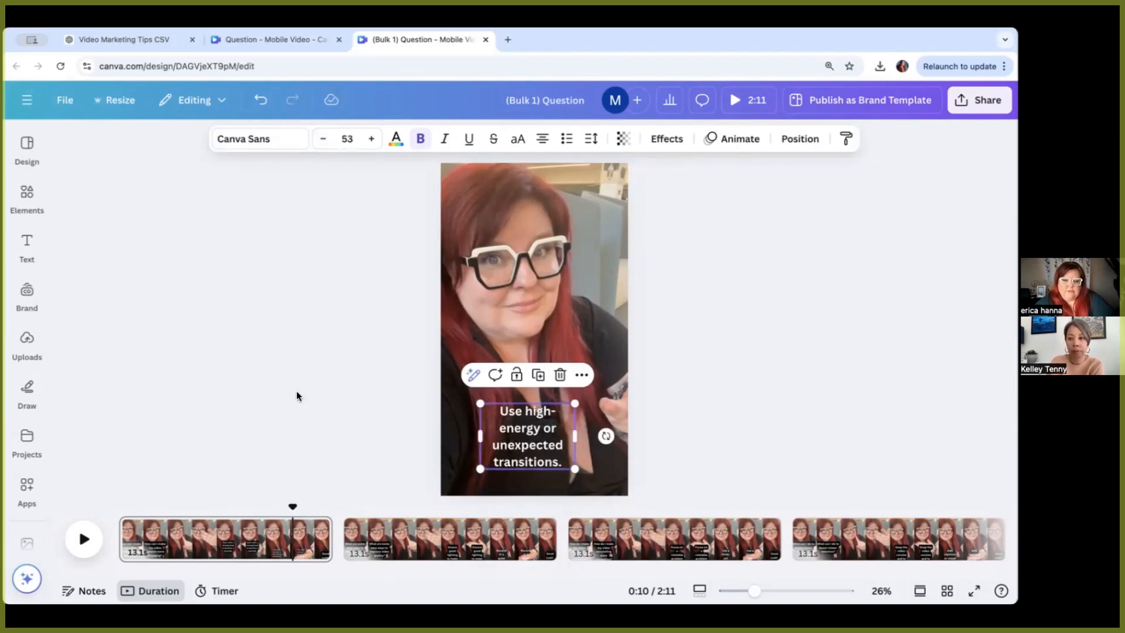
left_click(86, 538)
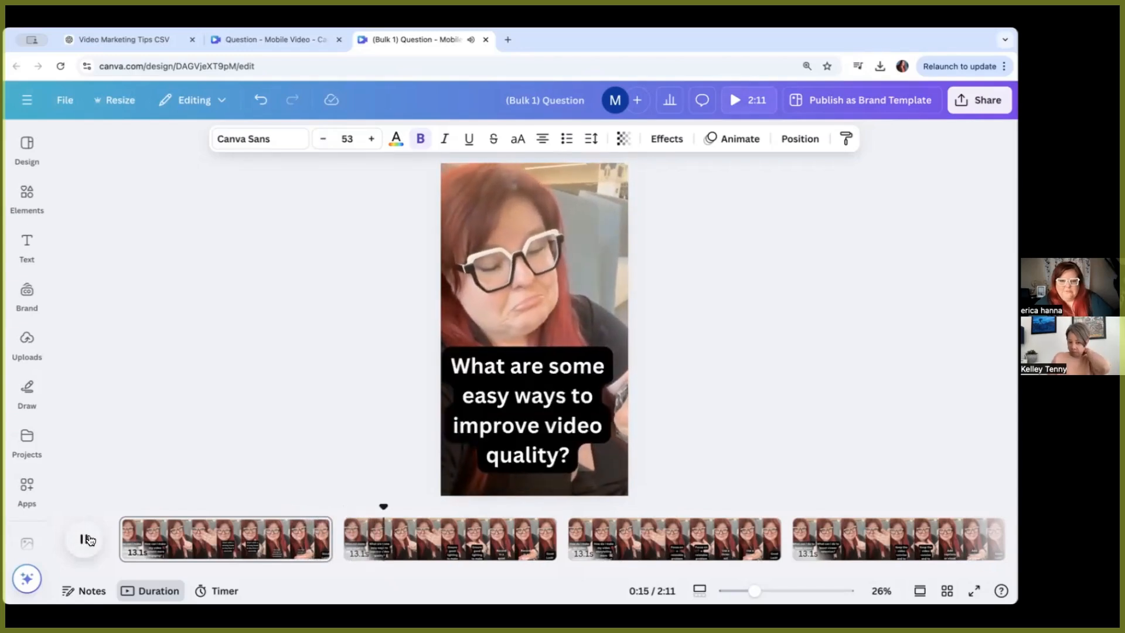
left_click(86, 538)
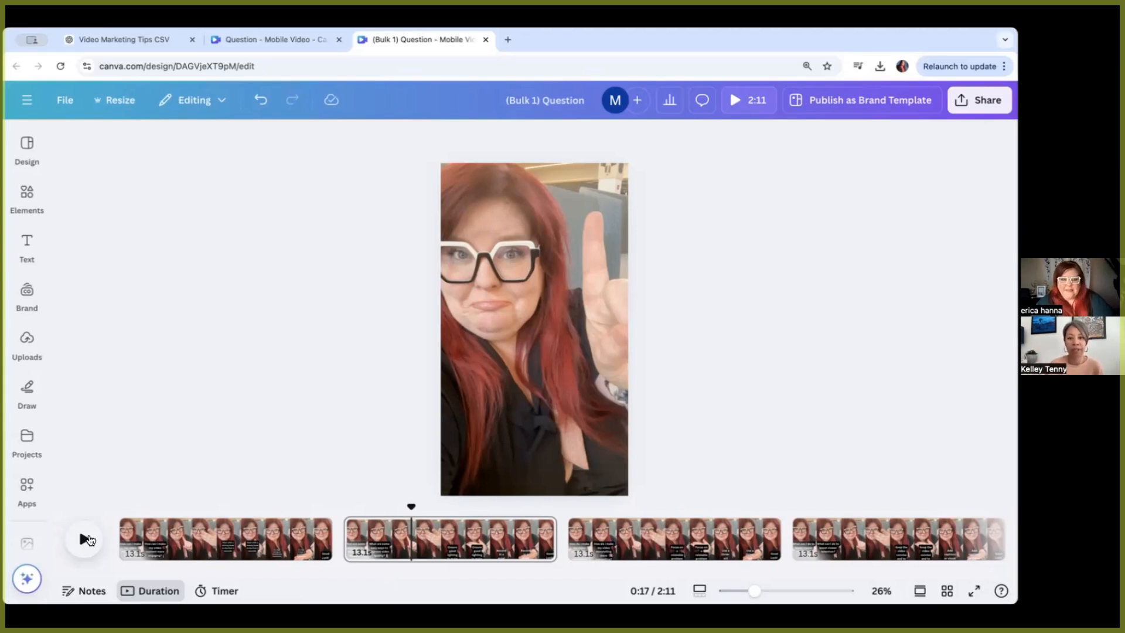
Step: Add a cell phone stock video clip to page 1, enlarging and positioning it to cover the whole page
left_click(205, 536)
left_click(548, 217)
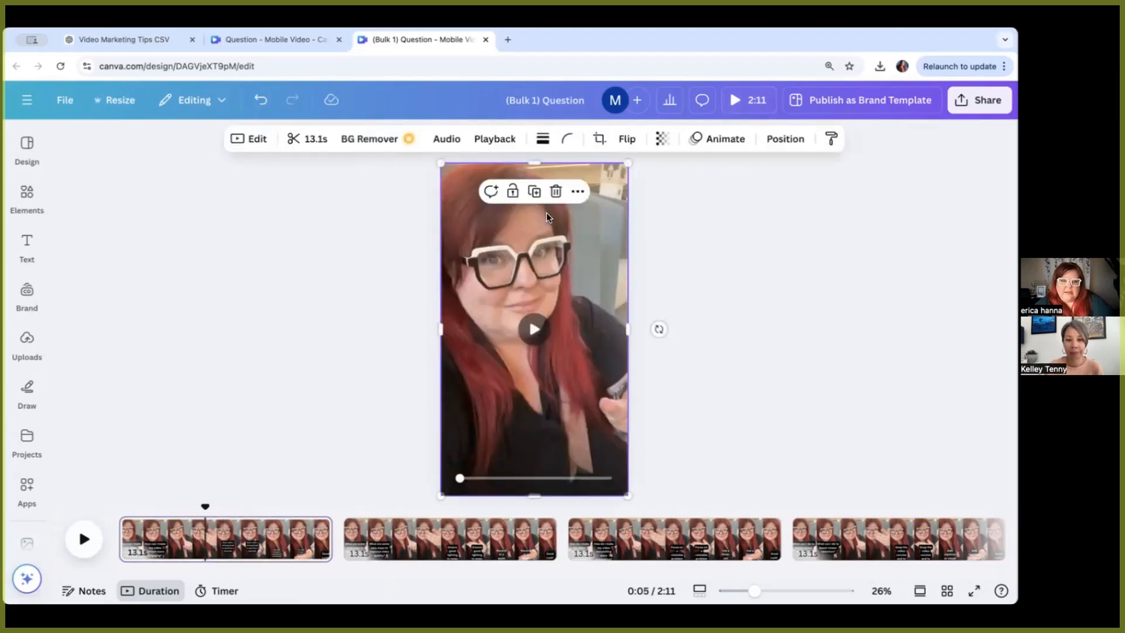
left_click(29, 456)
scroll(32, 458, "down", 3)
scroll(31, 459, "up", 1)
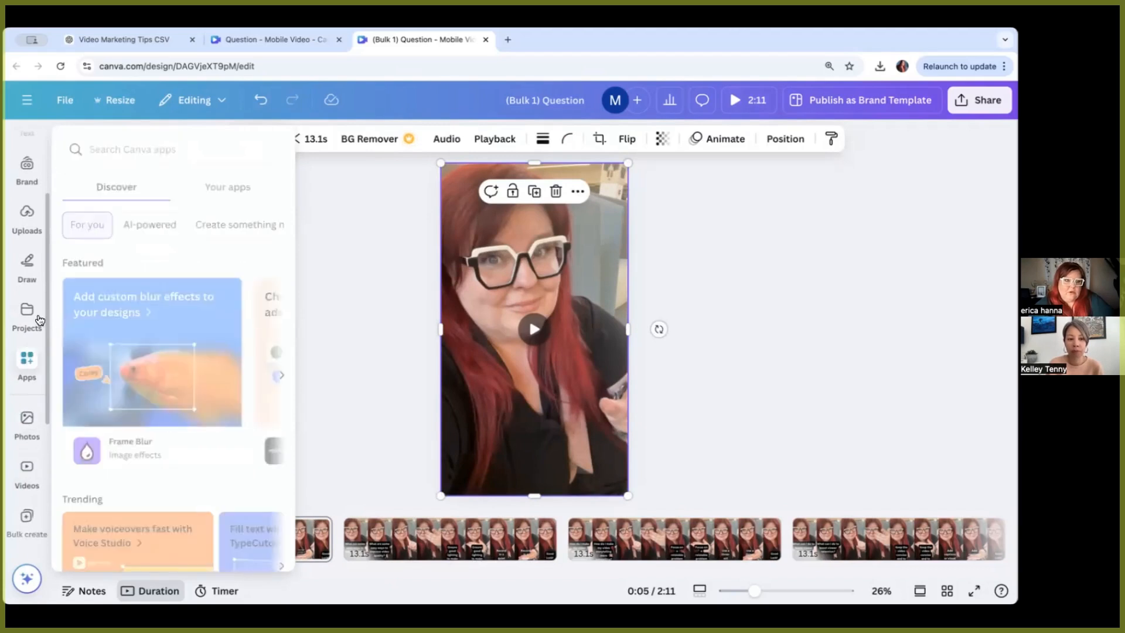
left_click(27, 471)
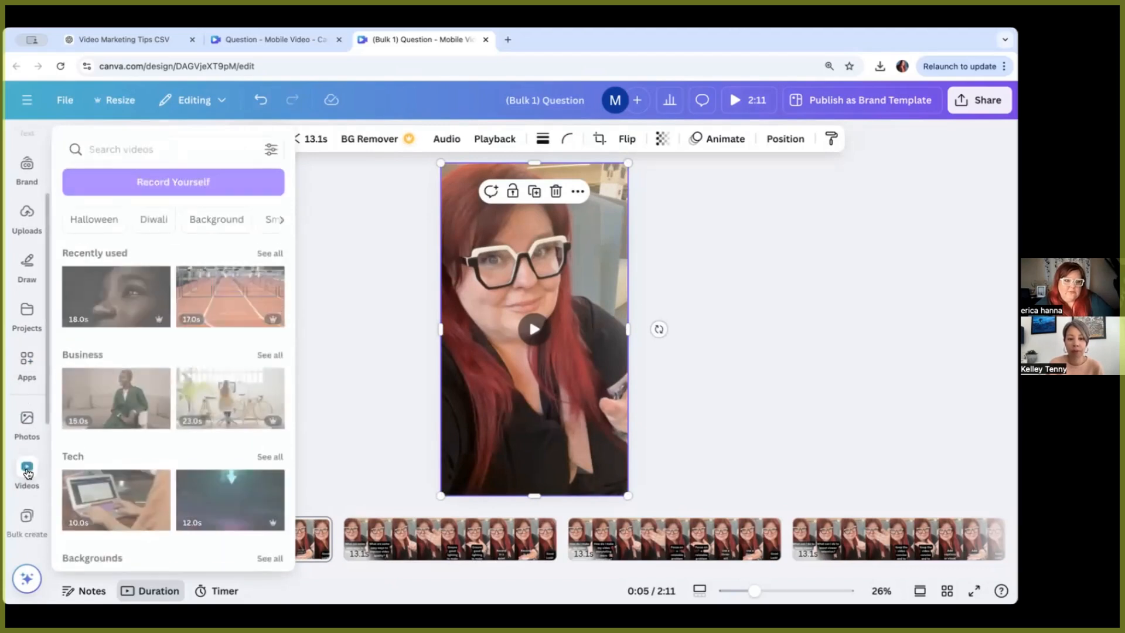
left_click(144, 144)
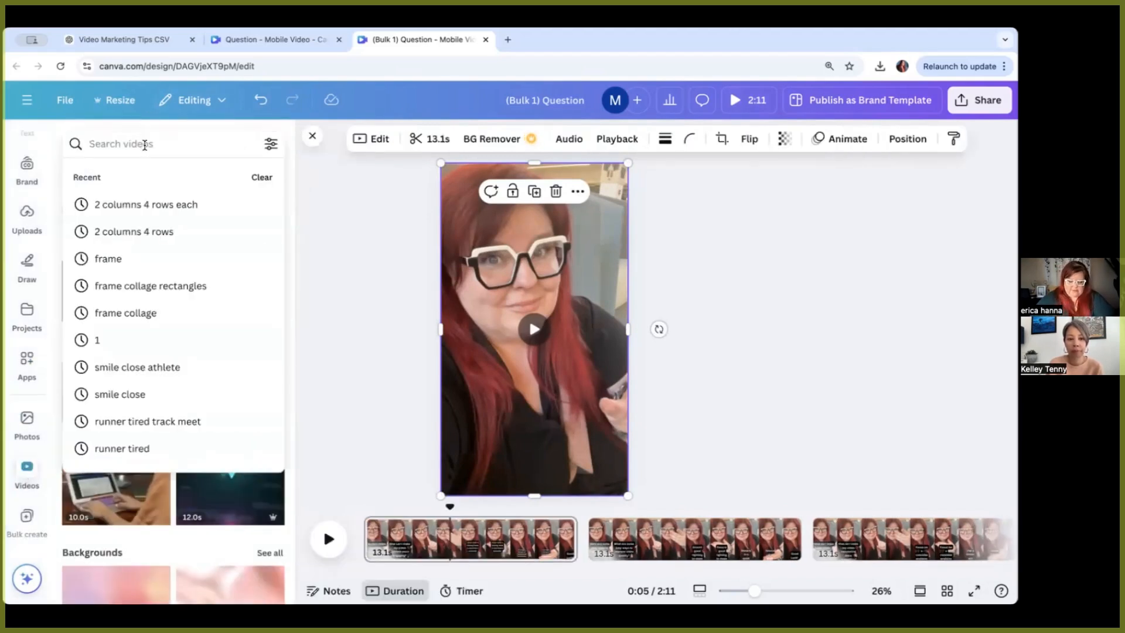
type("cell phone")
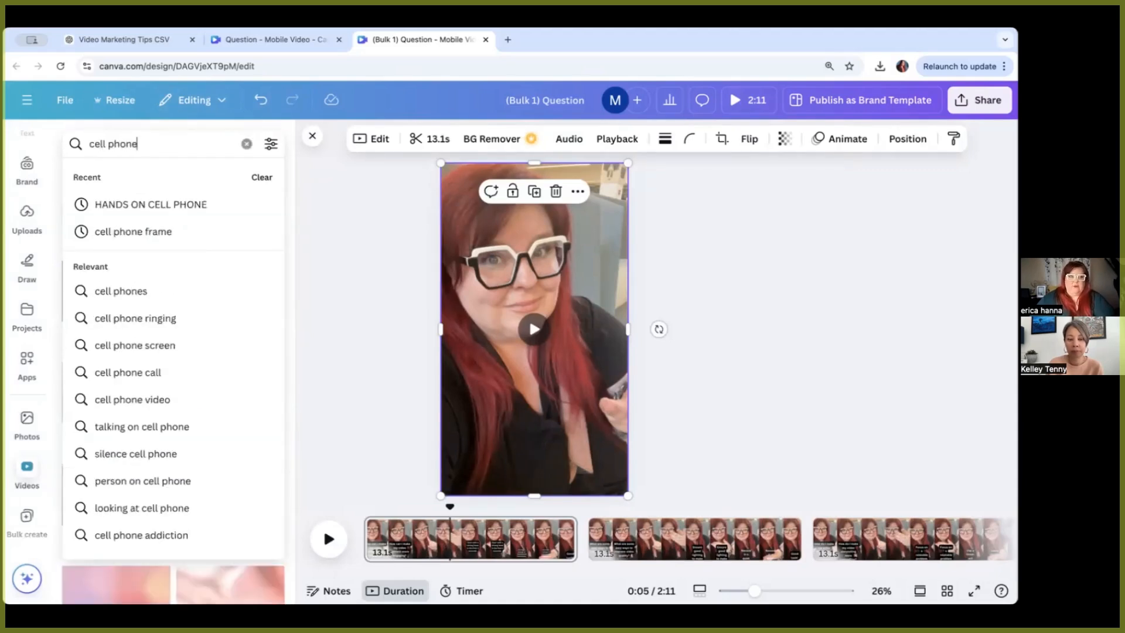
key("Return")
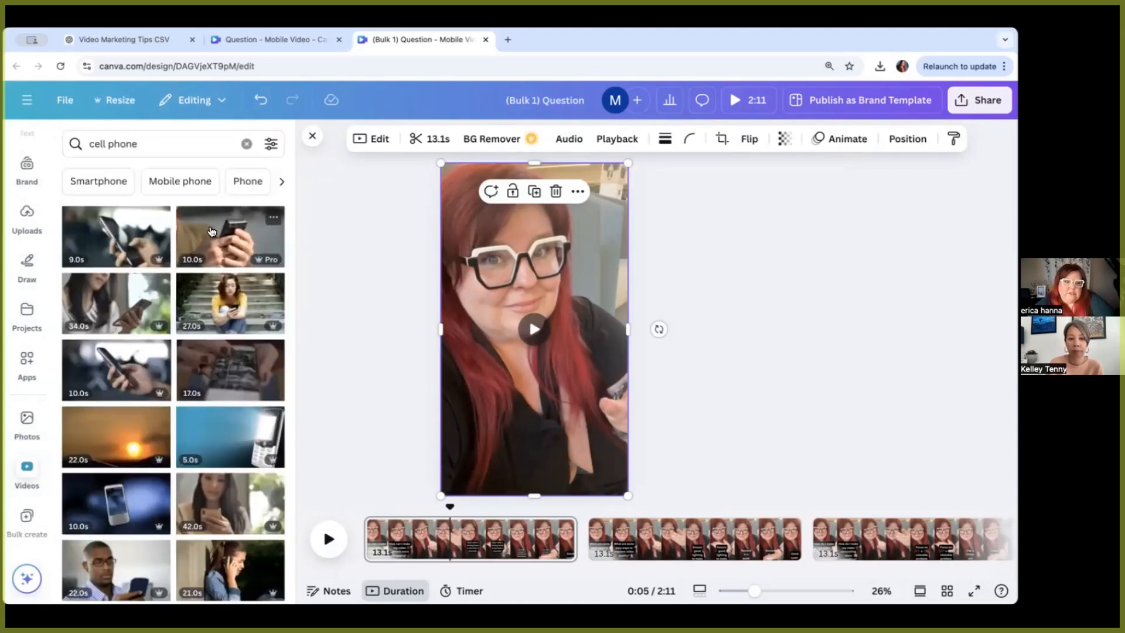
left_click_drag(212, 231, 469, 180)
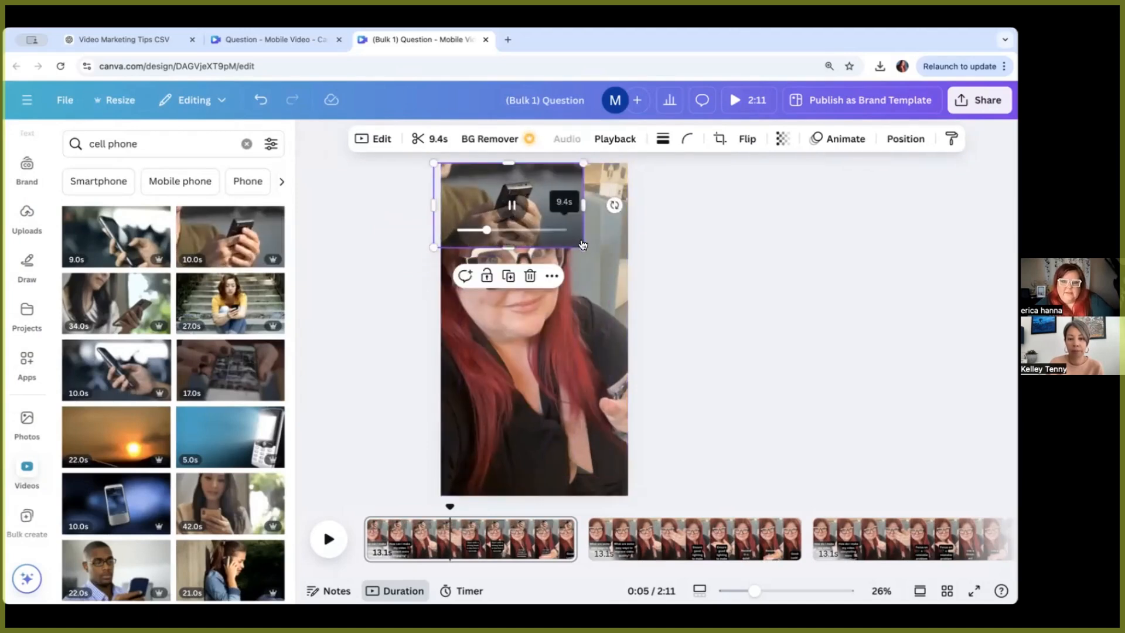
left_click_drag(583, 246, 1005, 587)
left_click_drag(568, 422, 382, 420)
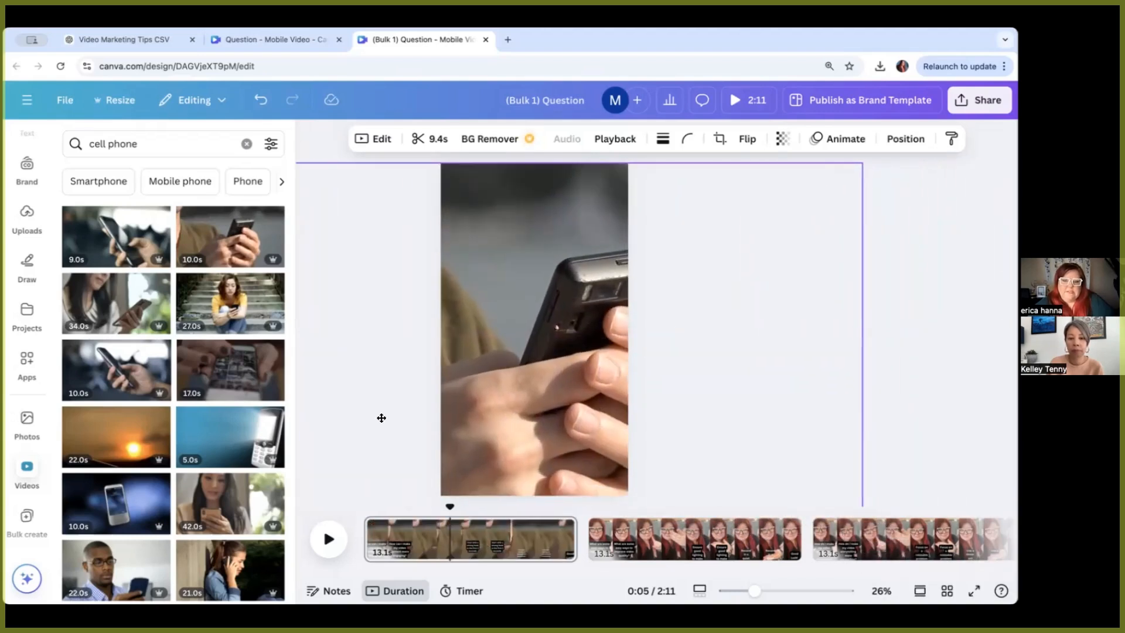
Step: Move the cell phone clip behind, delete page 1's original selfie video, and preview playback
right_click(588, 275)
mouse_move(628, 366)
left_click(844, 448)
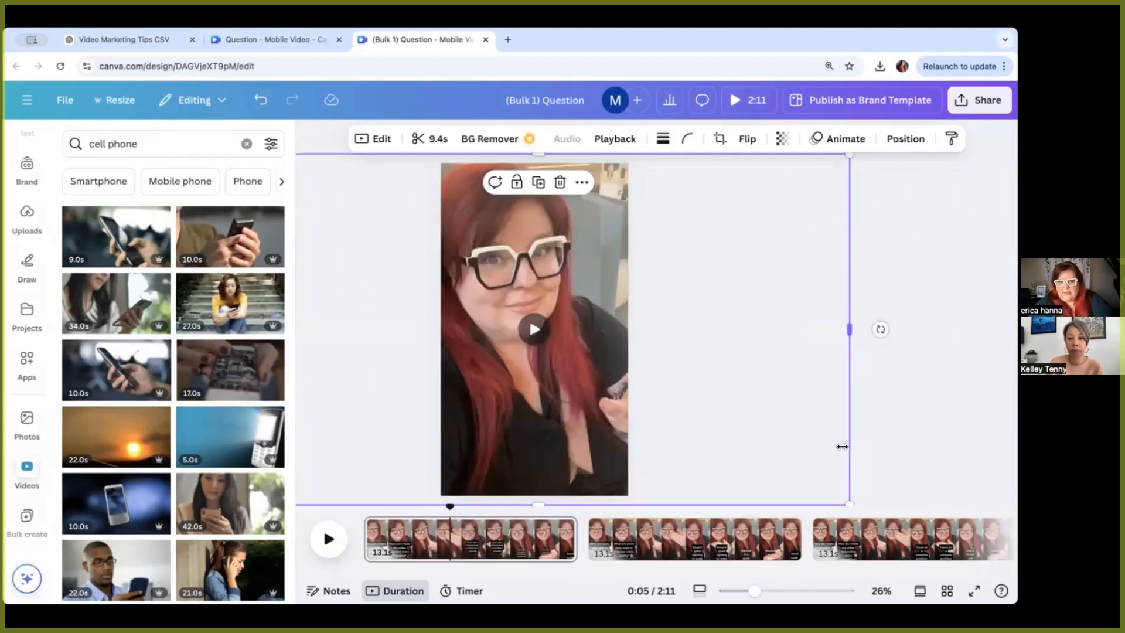
left_click(558, 426)
key("Delete")
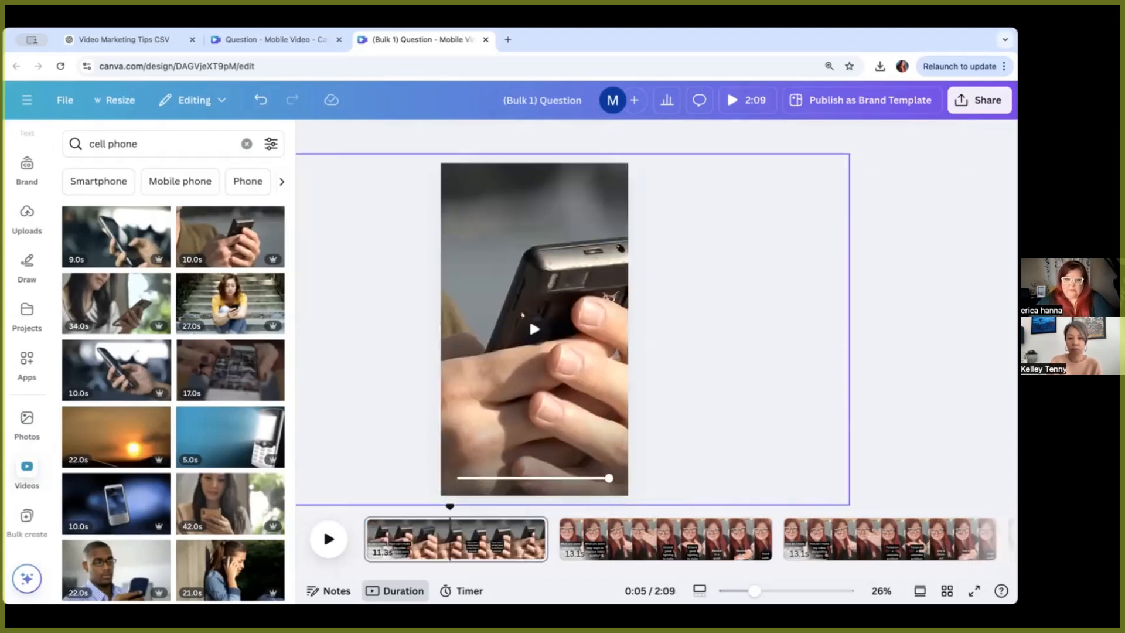
left_click(328, 544)
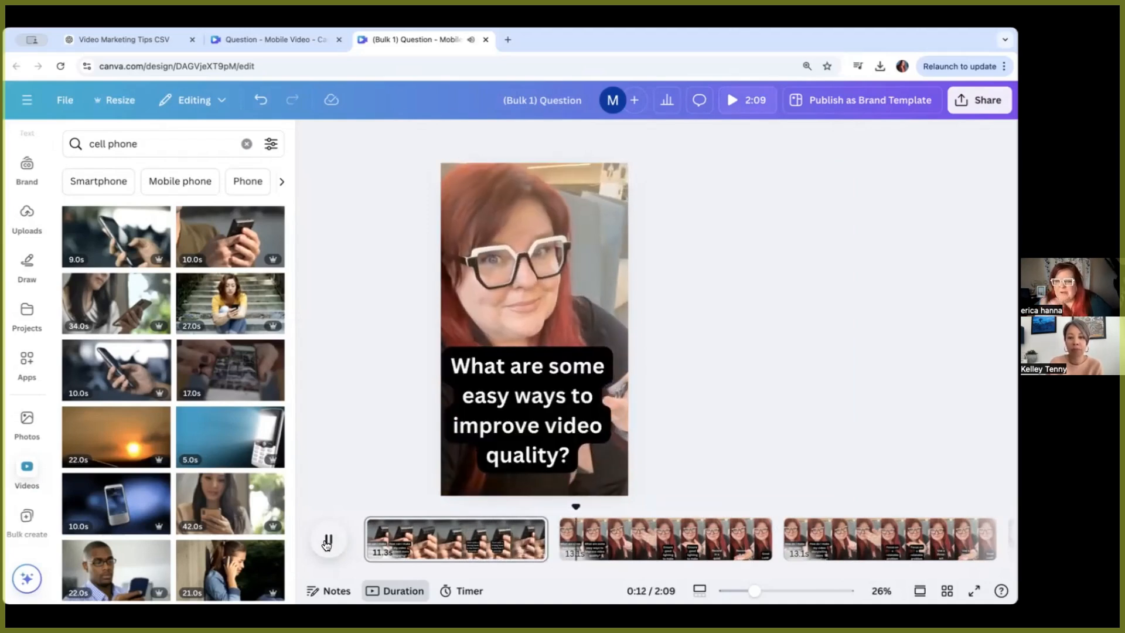
left_click(329, 541)
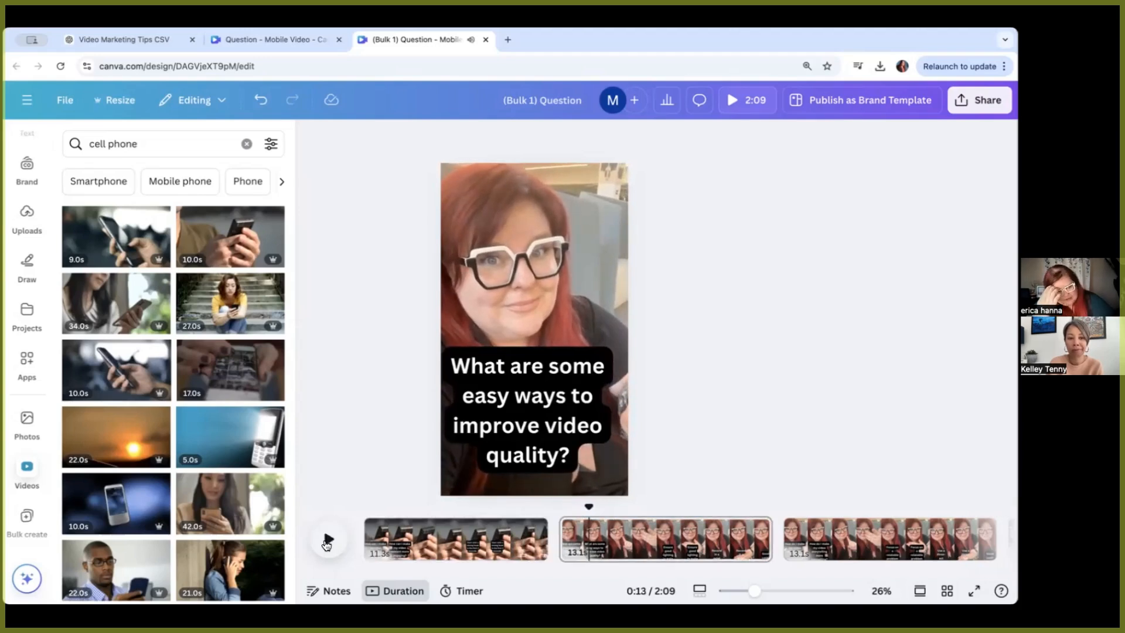